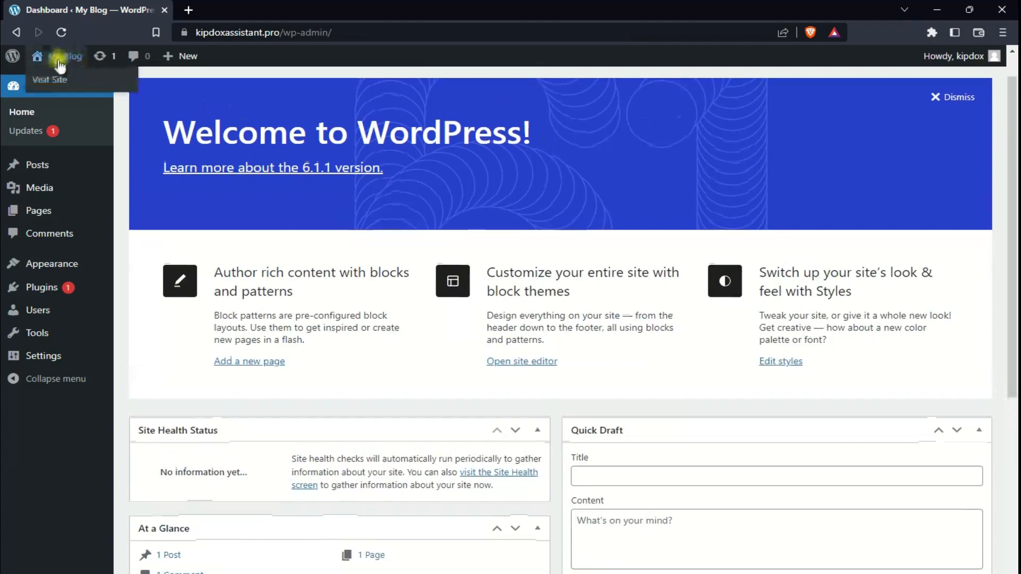
Step: Open the site's front page in a new browser tab, view it, and return to the dashboard
right_click(40, 75)
left_click(80, 95)
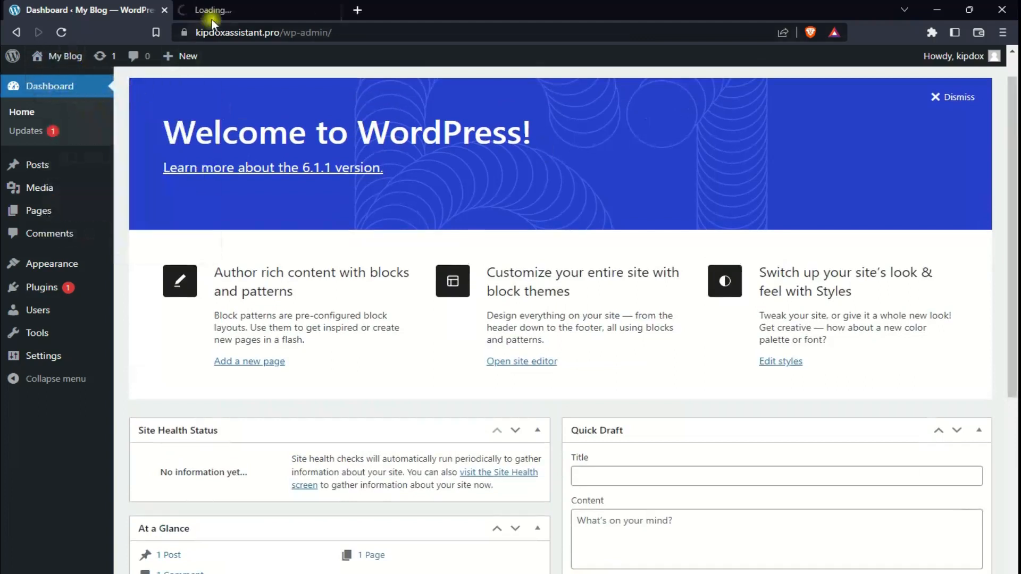
left_click(237, 11)
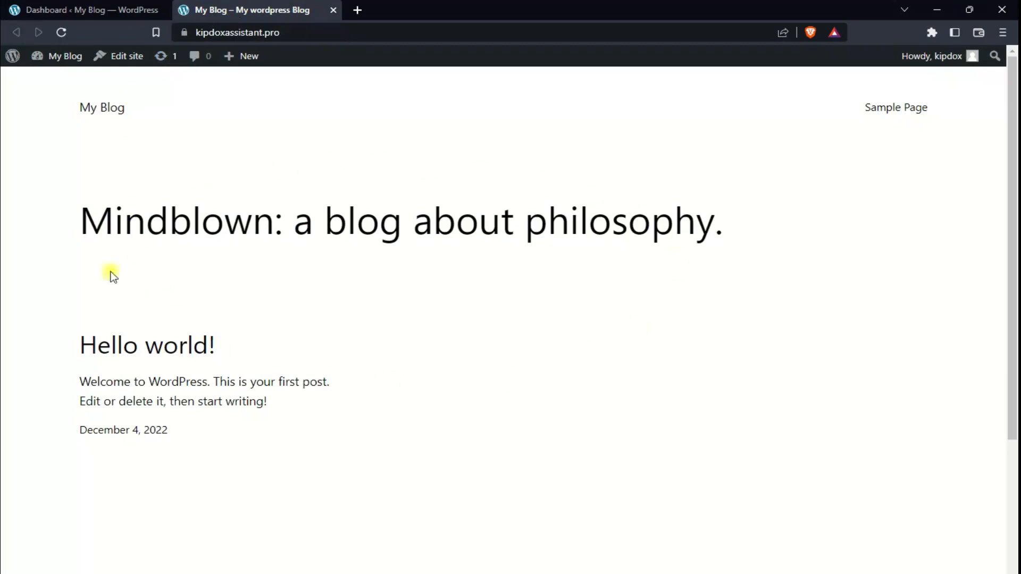
left_click(94, 11)
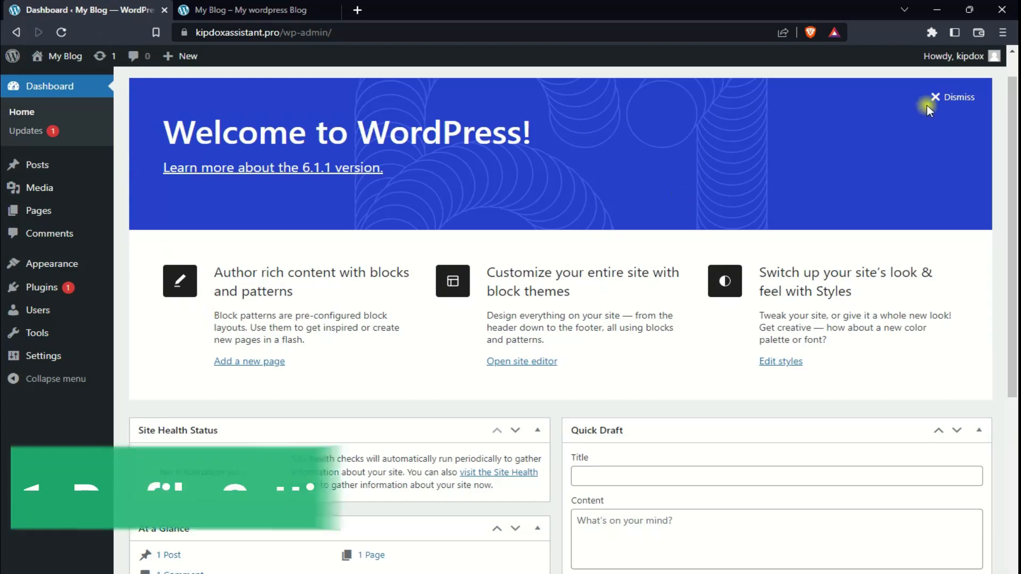
Step: Open the current account's profile for editing
mouse_move(989, 56)
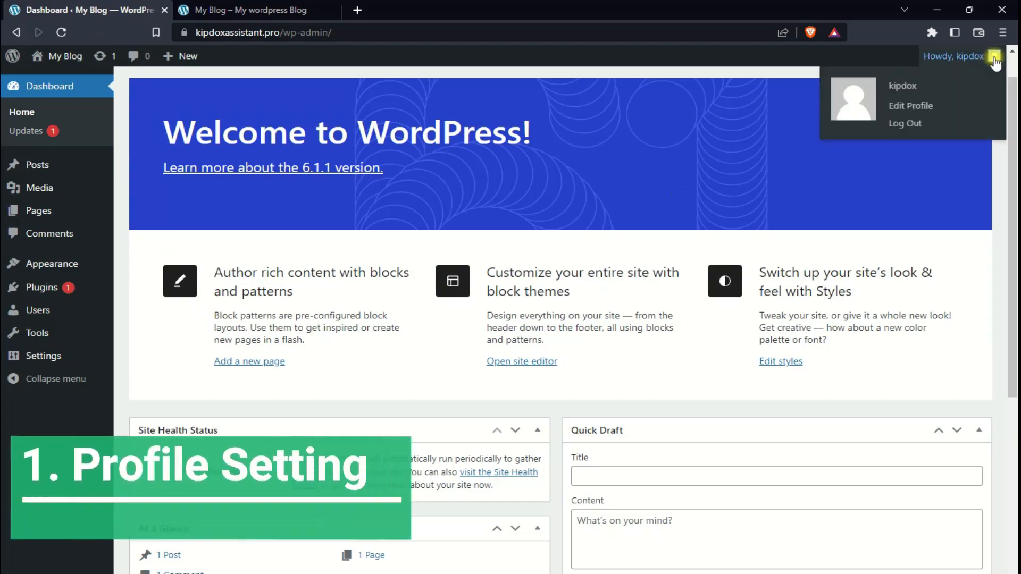
left_click(919, 109)
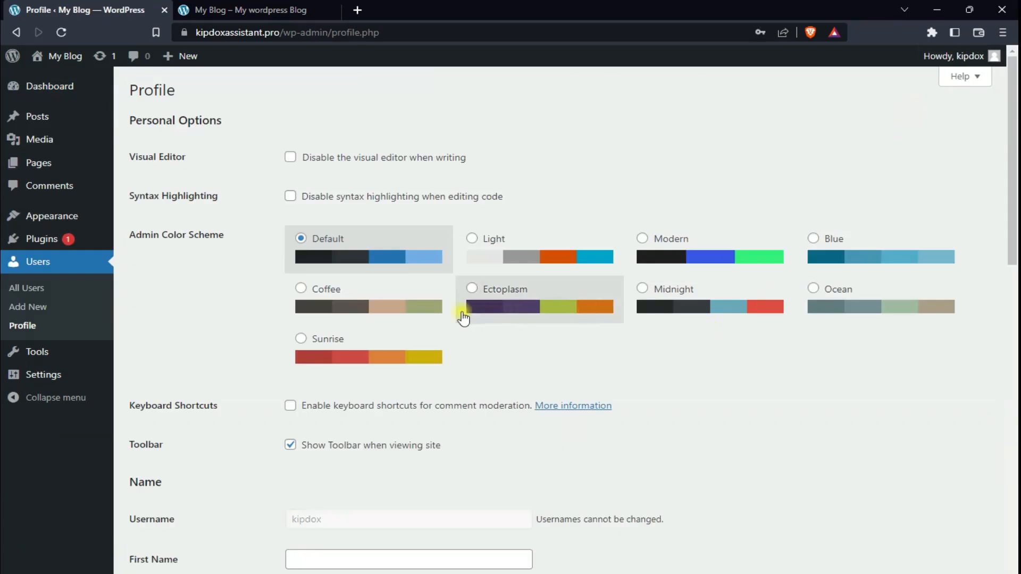
Step: Preview the Coffee, Sunrise, Ectoplasm and Midnight admin color schemes and switch back to Default
left_click(384, 313)
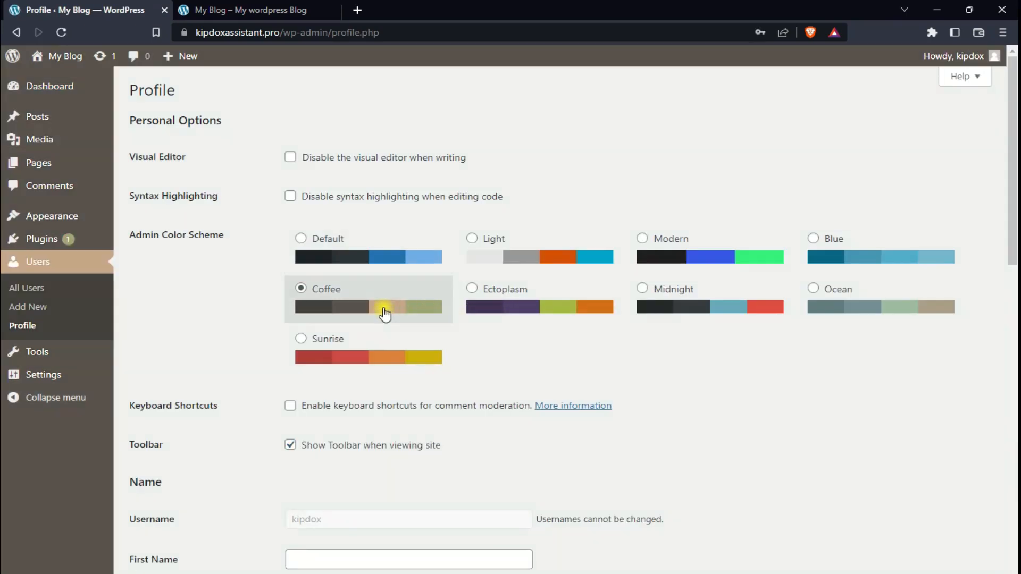
left_click(366, 364)
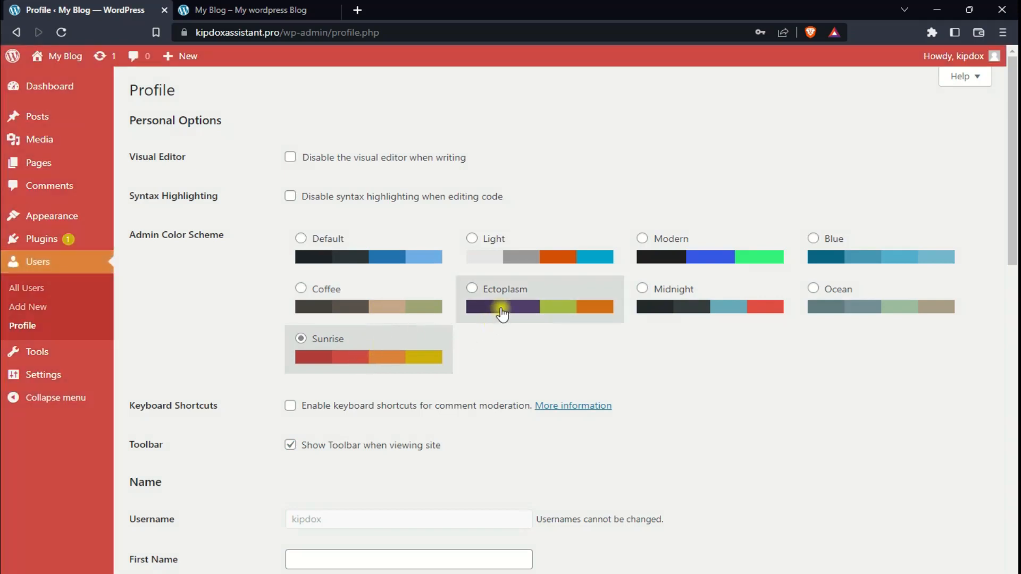
left_click(501, 314)
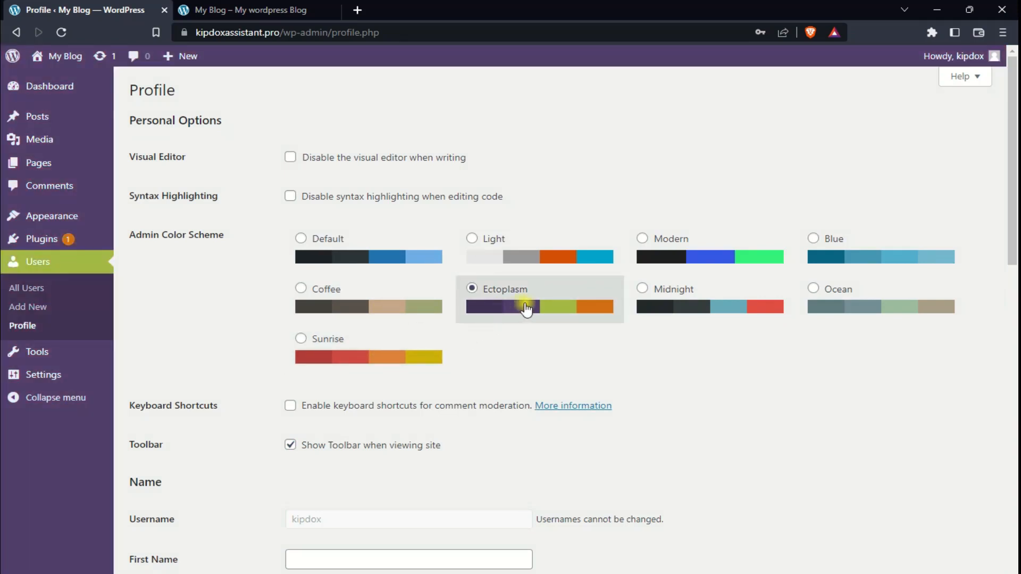
left_click(658, 304)
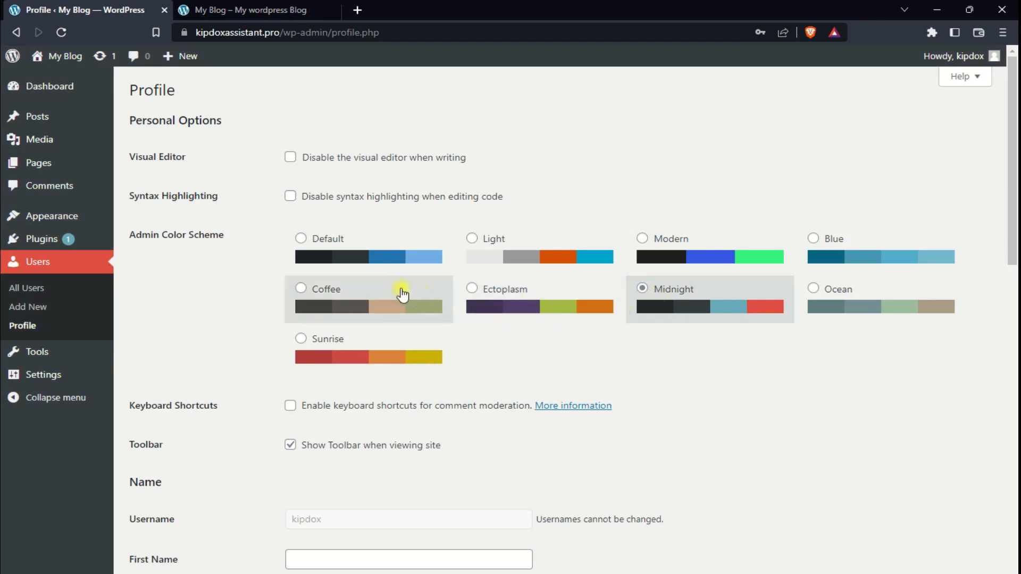
left_click(356, 259)
Step: Examine the profile's name, nickname, public display name and contact email fields
left_click_drag(1014, 137, 1014, 261)
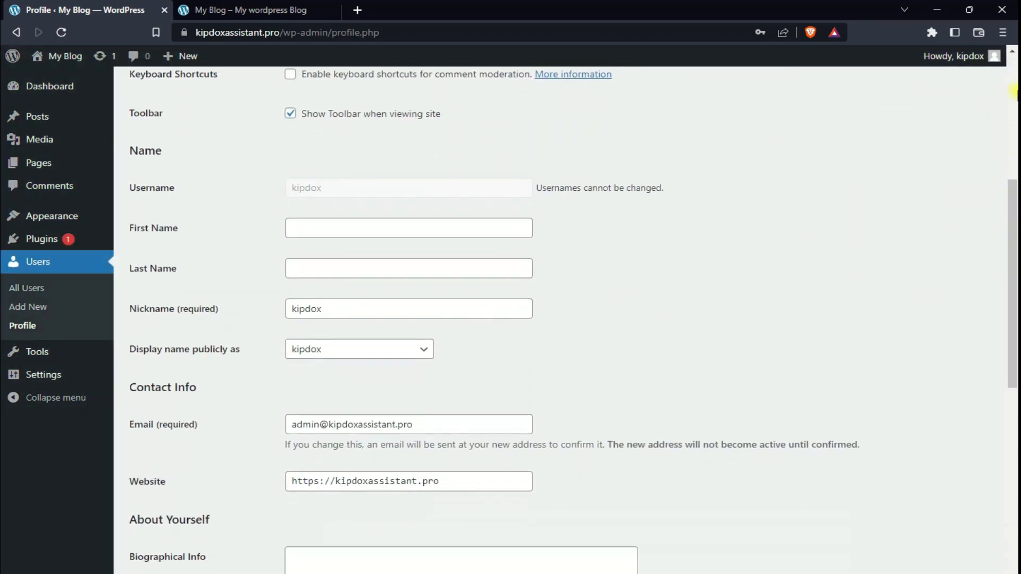
mouse_move(981, 58)
left_click_drag(373, 308, 261, 309)
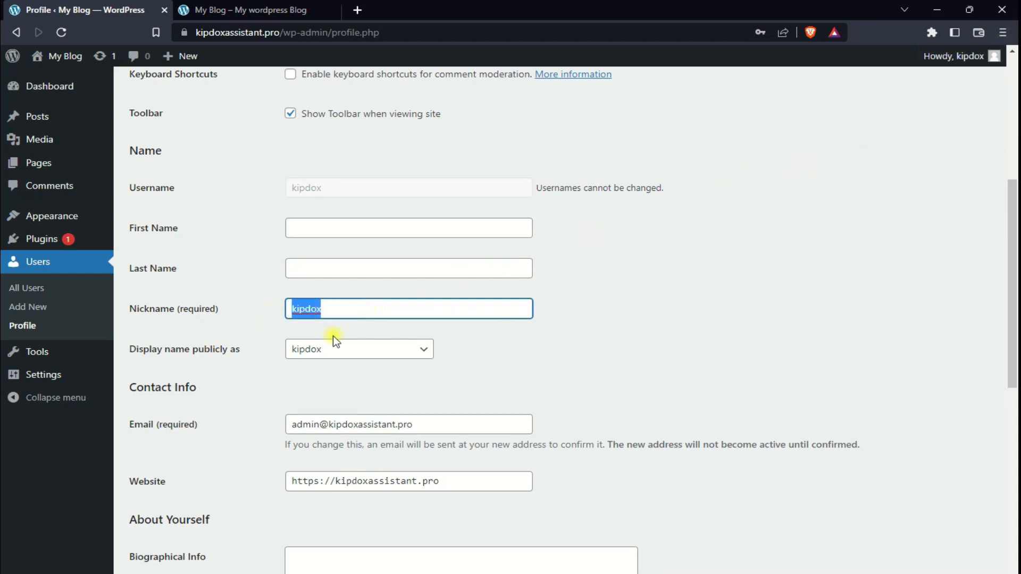
left_click(1015, 168)
left_click_drag(1013, 188, 999, 412)
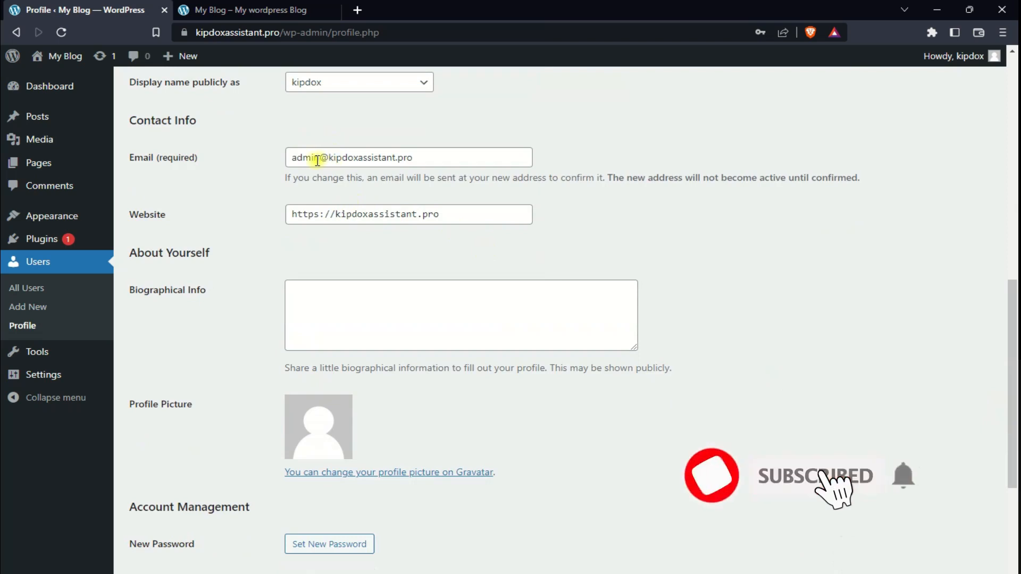
left_click_drag(315, 157, 290, 158)
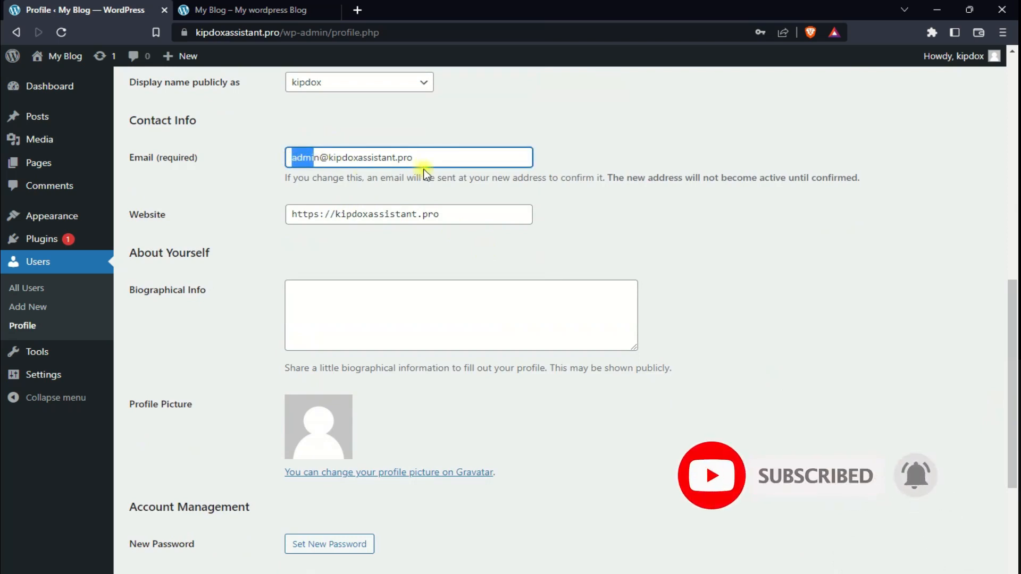
left_click(437, 158)
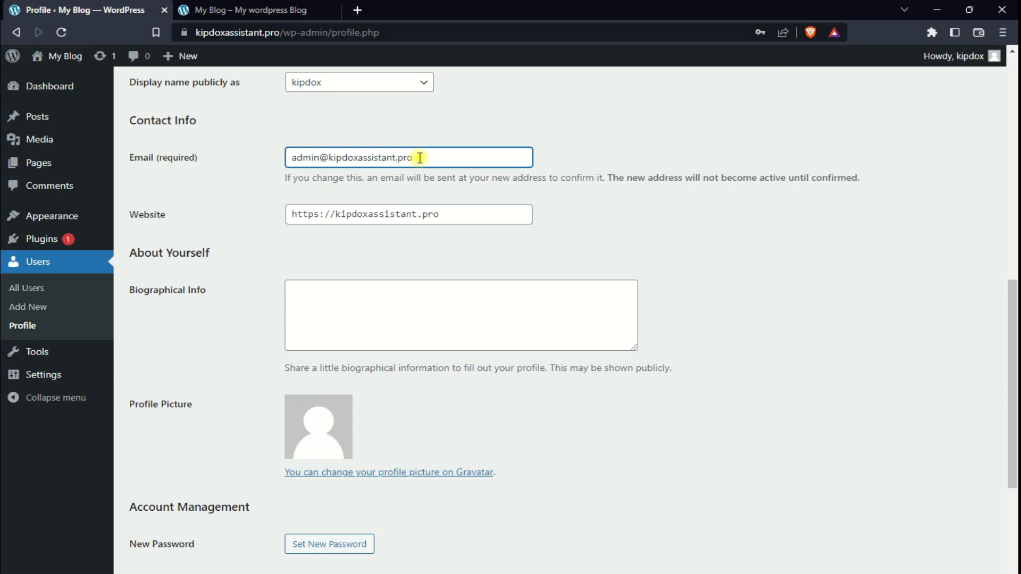
Step: Update the profile to save its settings
scroll(479, 209, "down", 3)
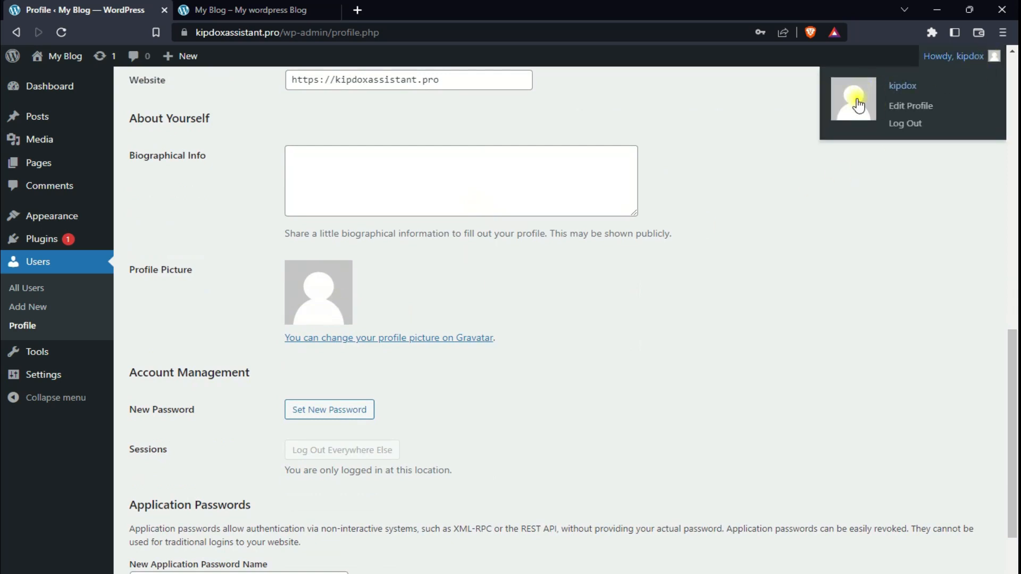
scroll(341, 154, "down", 3)
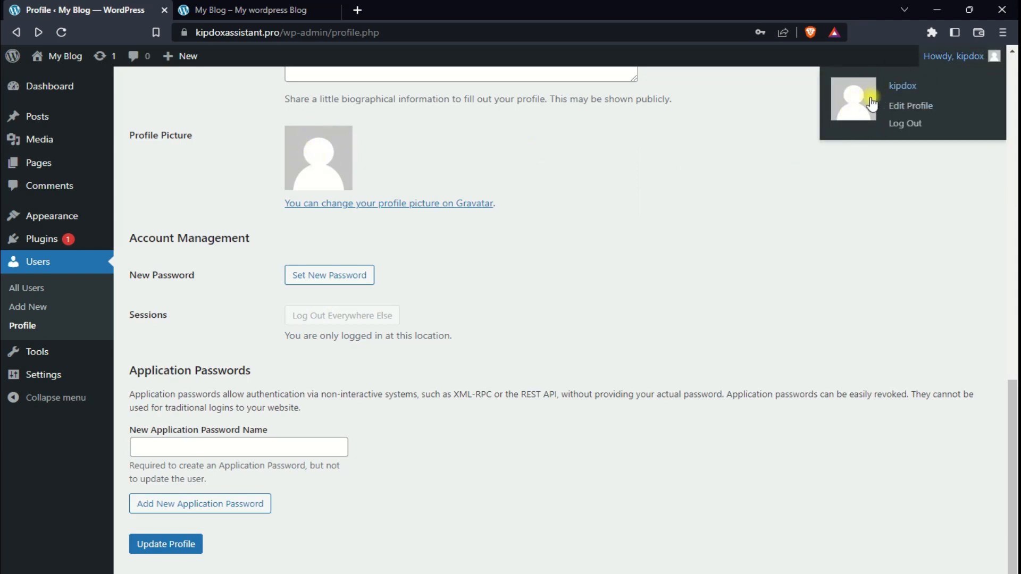
scroll(625, 269, "down", 1)
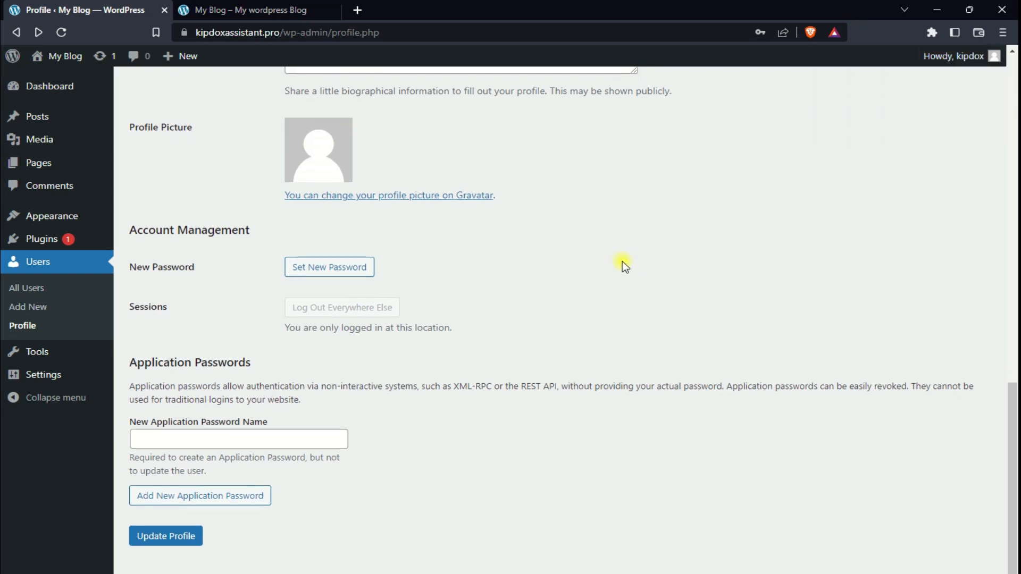
left_click(259, 435)
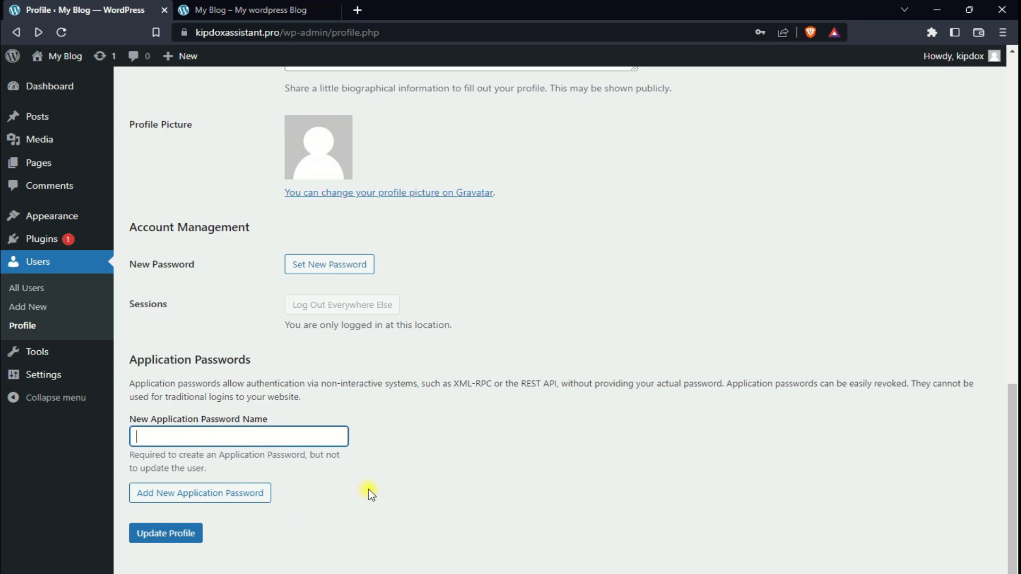
left_click(156, 539)
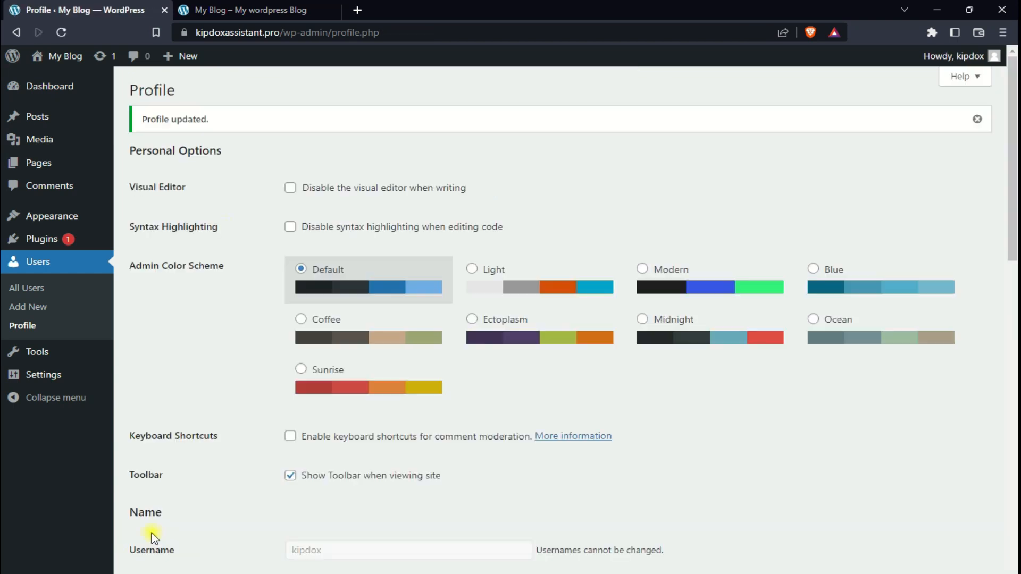
Step: Open the General settings page and select the site title text
mouse_move(62, 375)
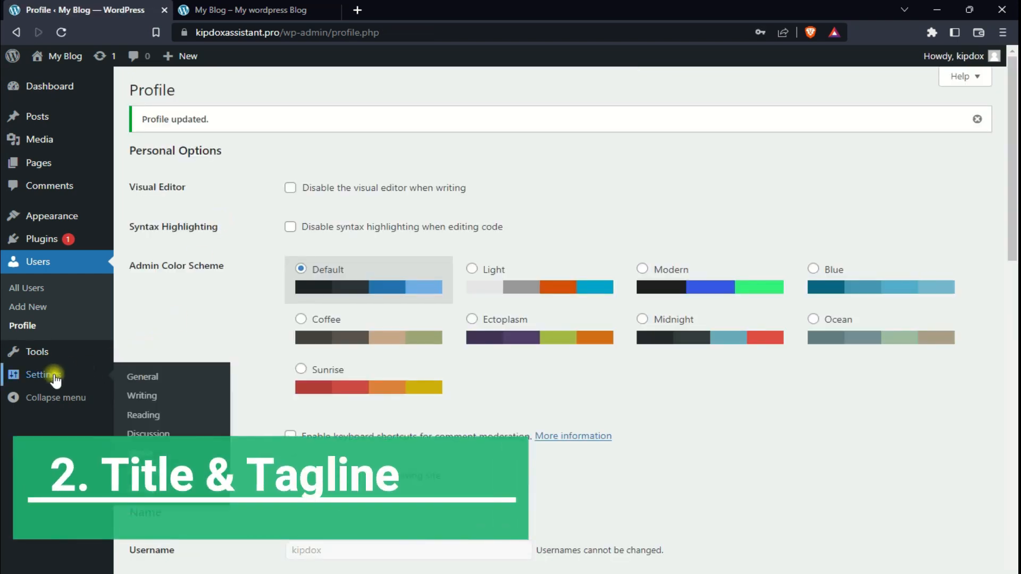
left_click(143, 382)
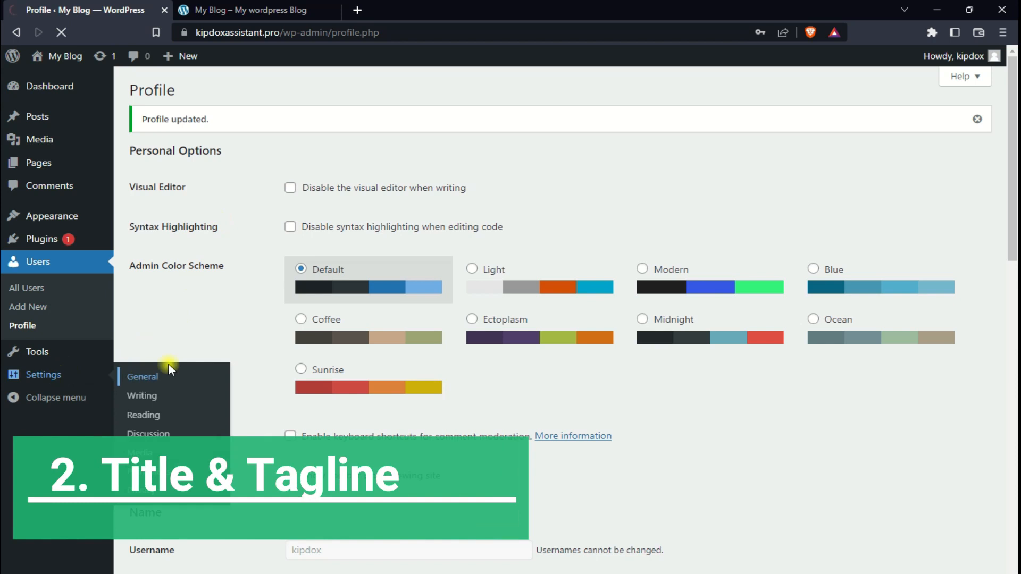
left_click_drag(359, 127, 141, 126)
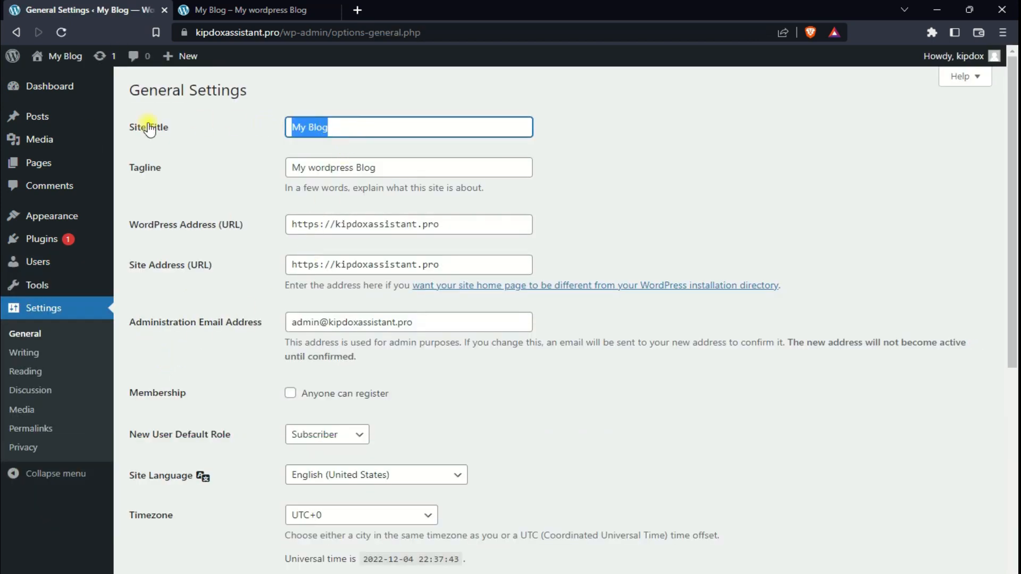
Step: Check where the site title appears on the site's front page and return to the General settings
left_click(246, 7)
right_click(220, 113)
left_click(151, 133)
left_click_drag(68, 113, 136, 107)
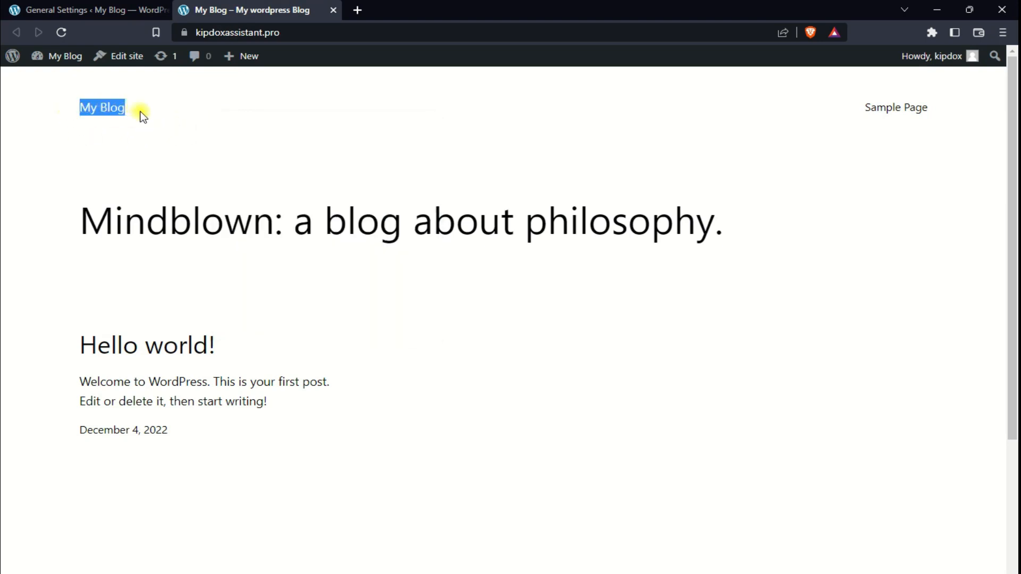
left_click(62, 6)
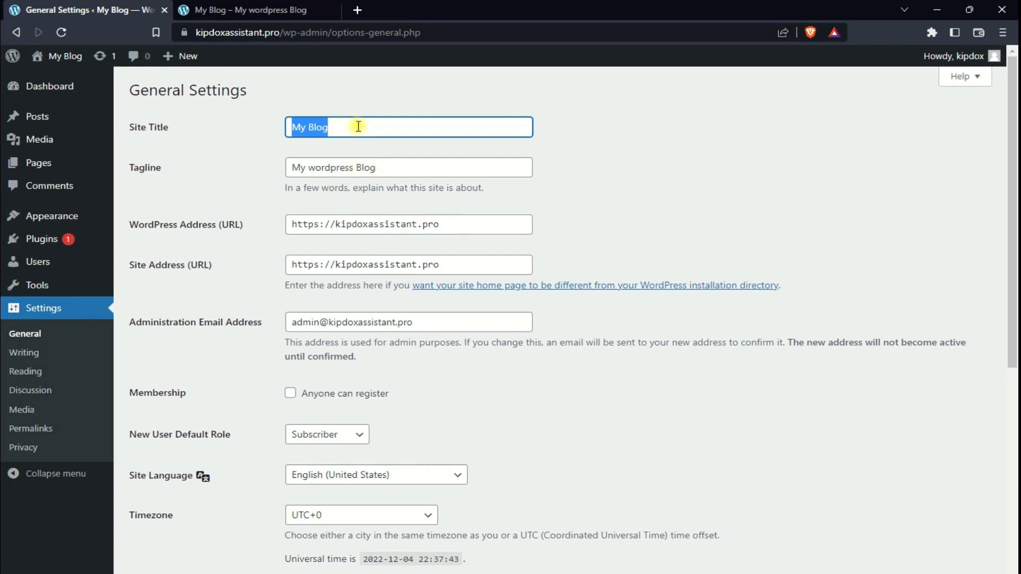
Step: Set the site title to "kipdox" and the tagline to "Citadel of learning"
type("kidp")
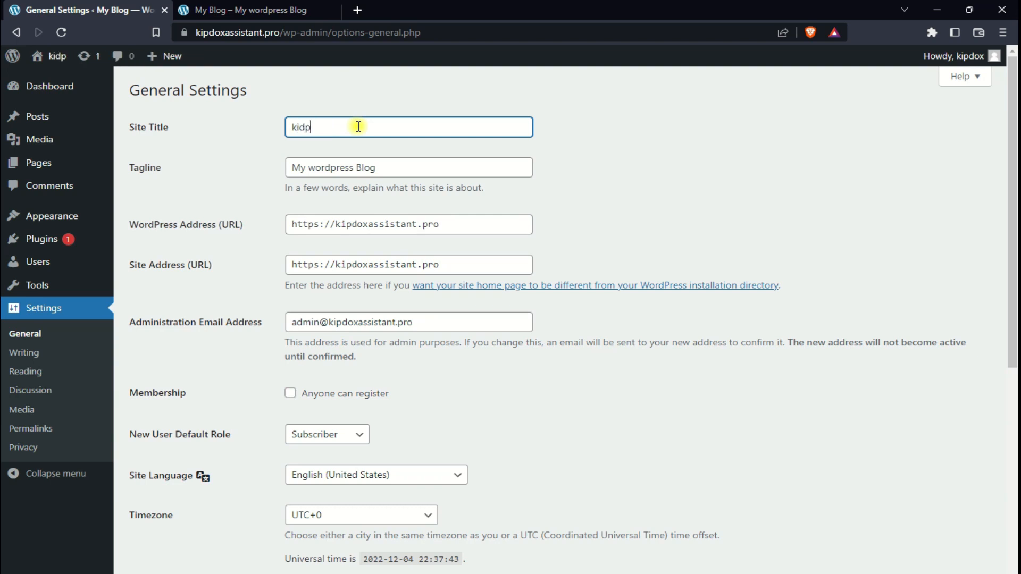
key("BackSpace")
key("BackSpace")
type("pdox")
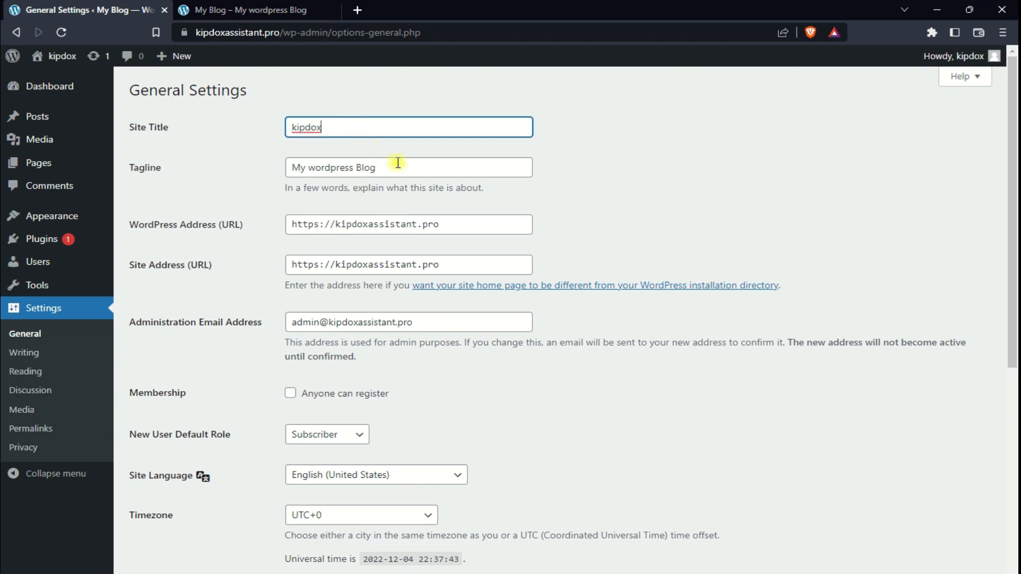
key("Tab")
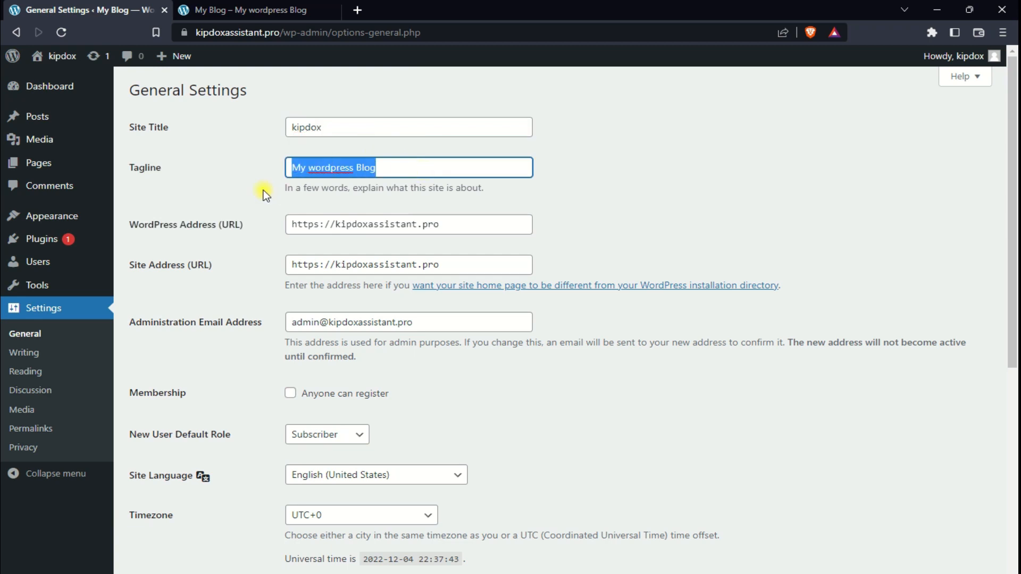
type("Ci")
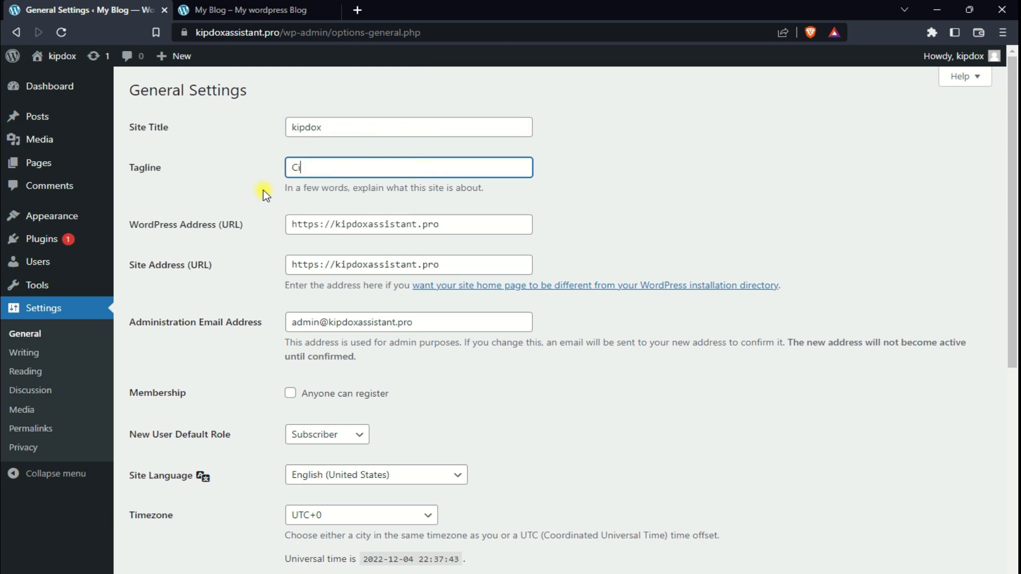
type("tadel of learning")
Step: Examine the remaining general settings, including site addresses, membership, the available site languages, timezone, and date and time formats
scroll(521, 206, "down", 1)
scroll(521, 207, "down", 6)
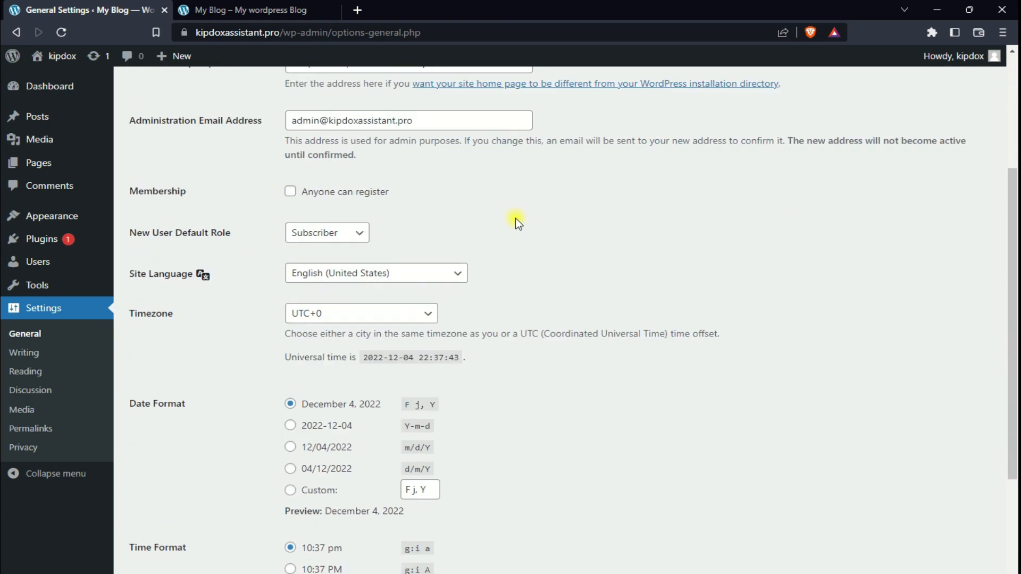
scroll(502, 208, "up", 5)
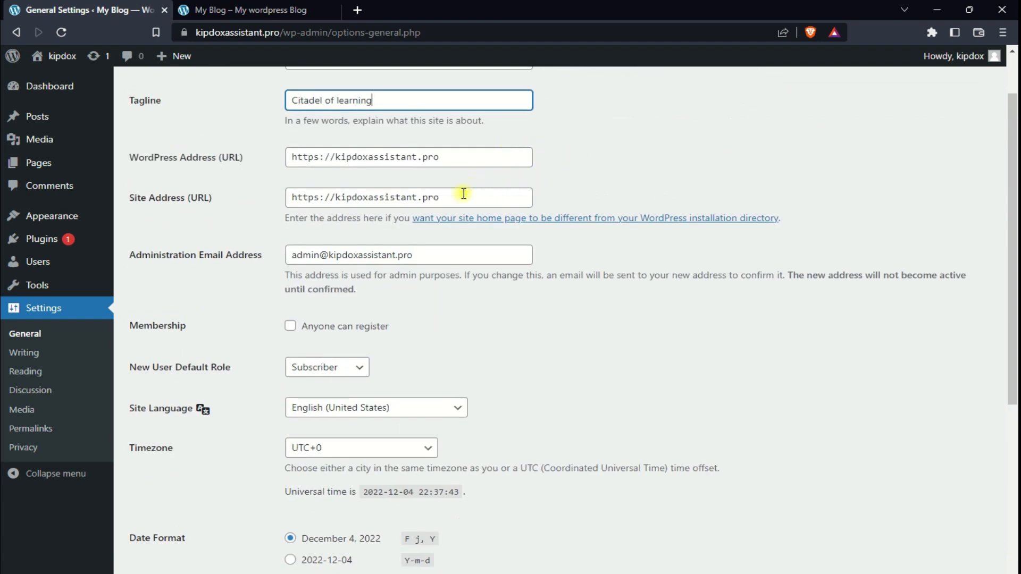
scroll(390, 275, "down", 1)
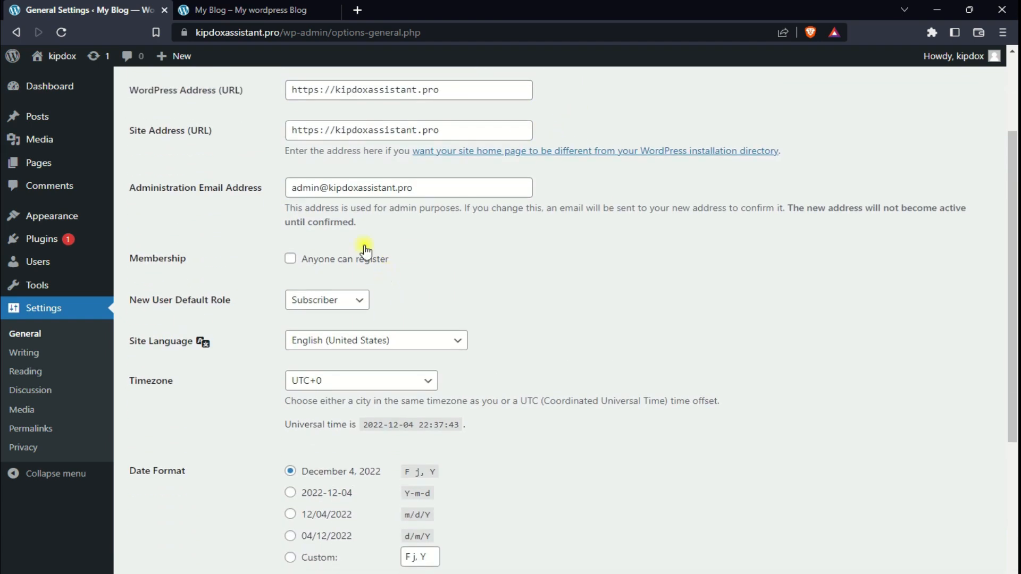
scroll(390, 207, "down", 2)
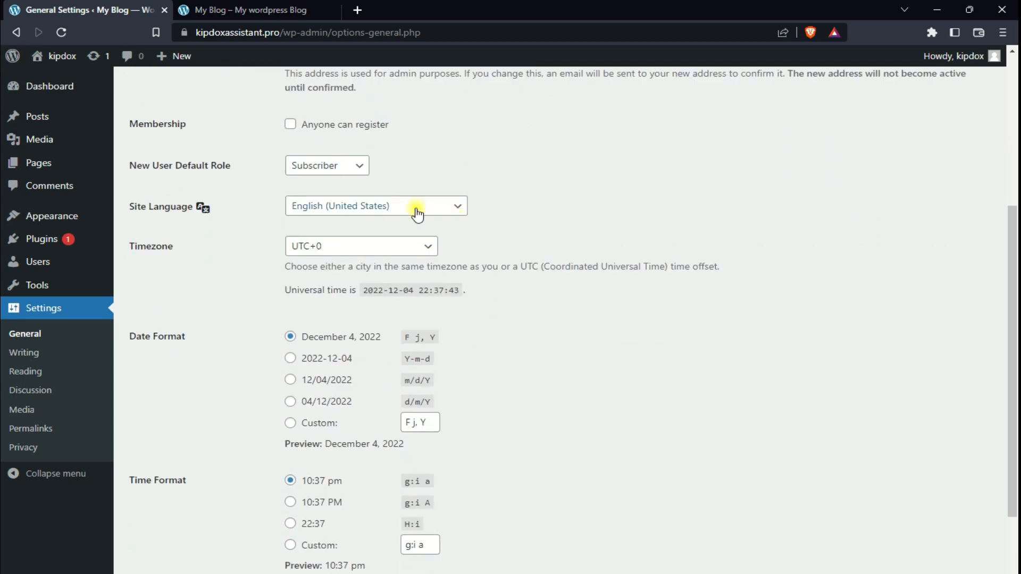
scroll(463, 187, "down", 2)
scroll(462, 187, "up", 2)
left_click(449, 207)
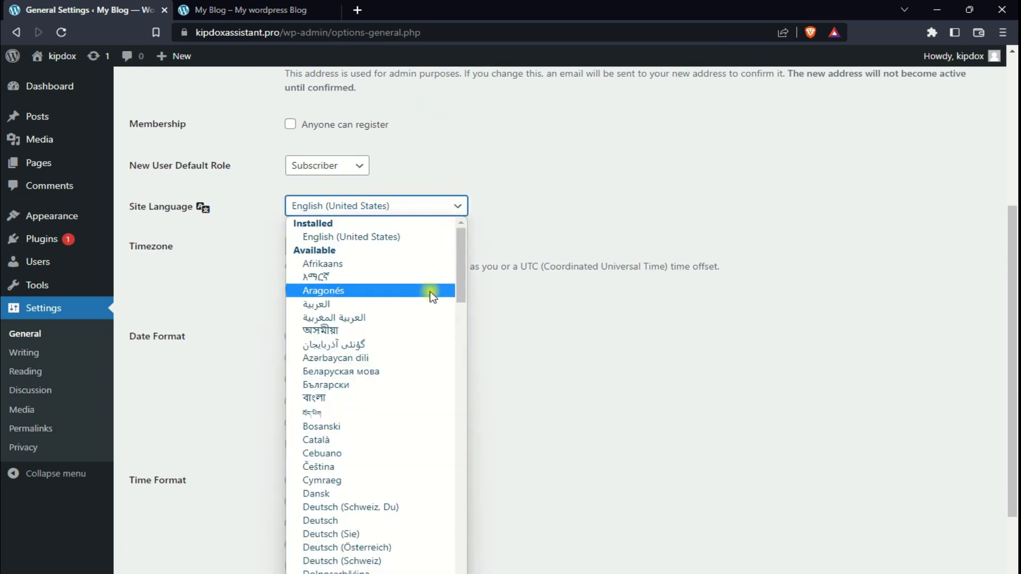
left_click(563, 203)
scroll(563, 203, "down", 1)
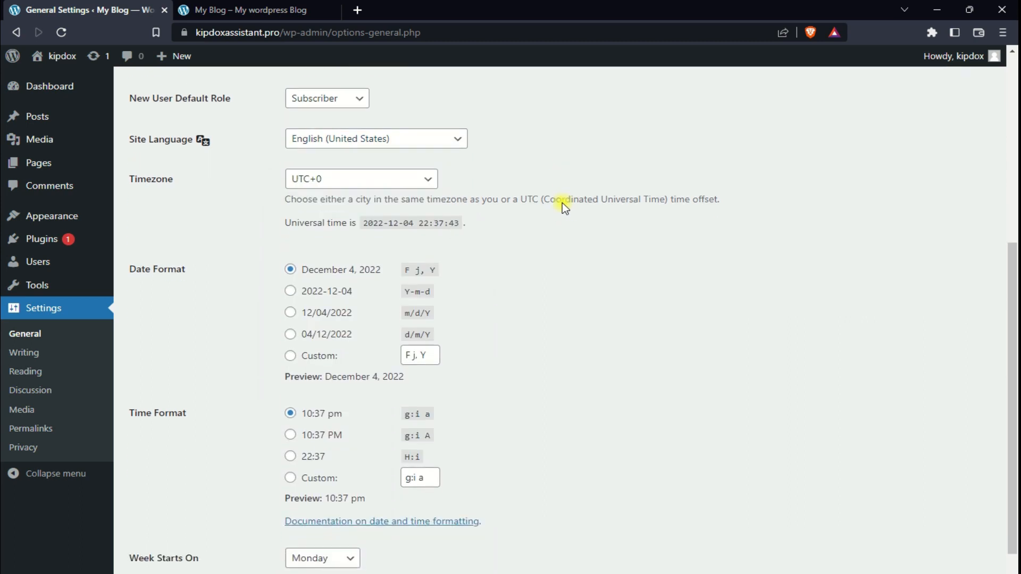
scroll(562, 203, "down", 1)
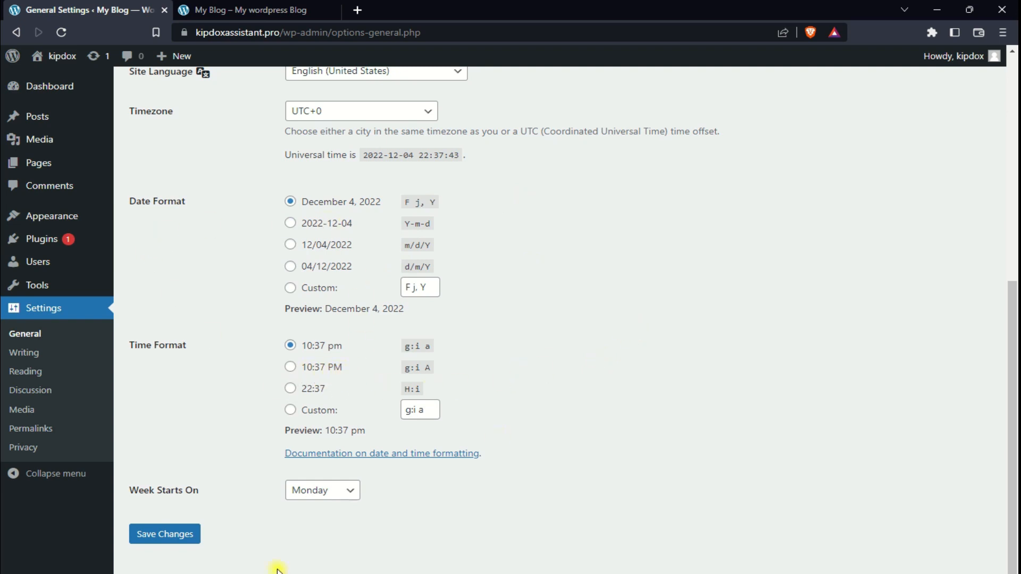
Step: Save the general settings, check the updated site title on the reloaded front page, and return to General Settings
left_click(178, 536)
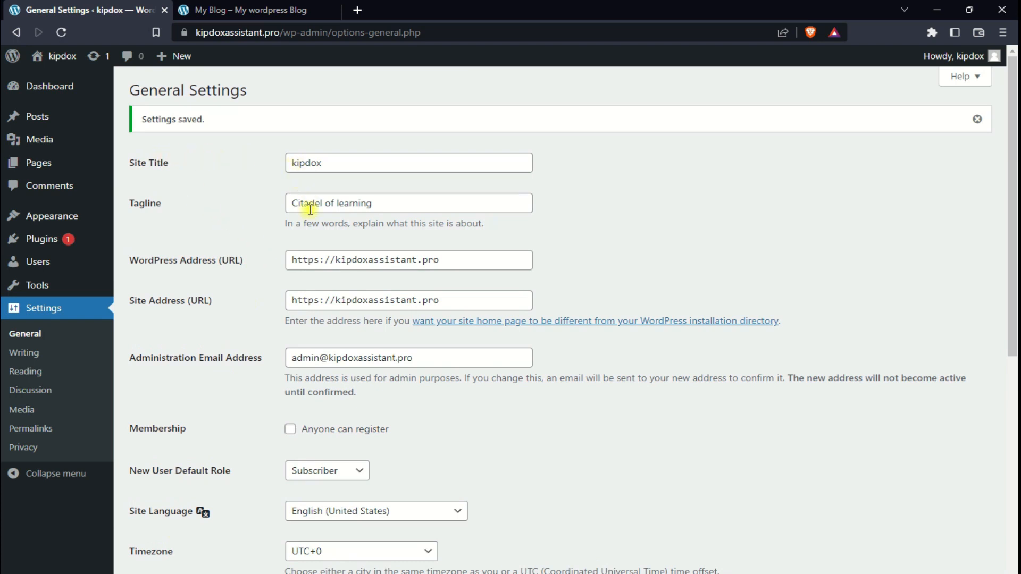
left_click(277, 11)
right_click(199, 109)
left_click(290, 160)
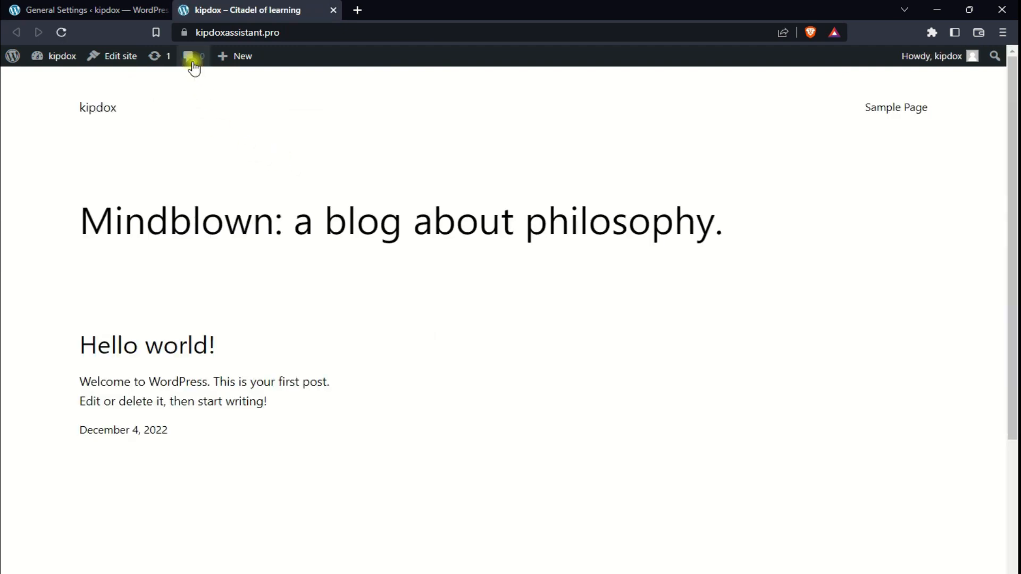
left_click_drag(66, 106, 129, 112)
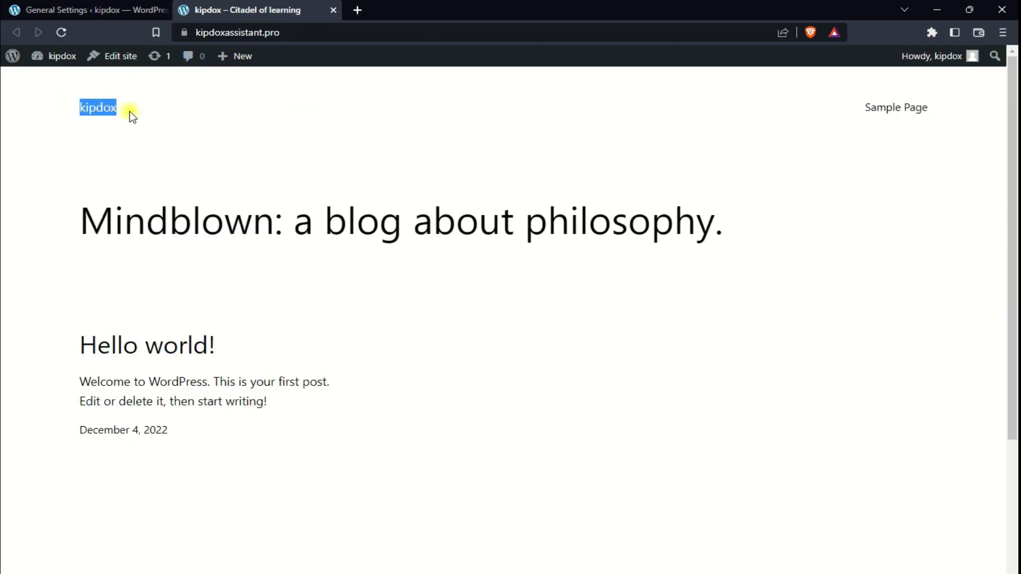
left_click(141, 112)
scroll(317, 114, "down", 4)
scroll(317, 113, "up", 4)
left_click(80, 10)
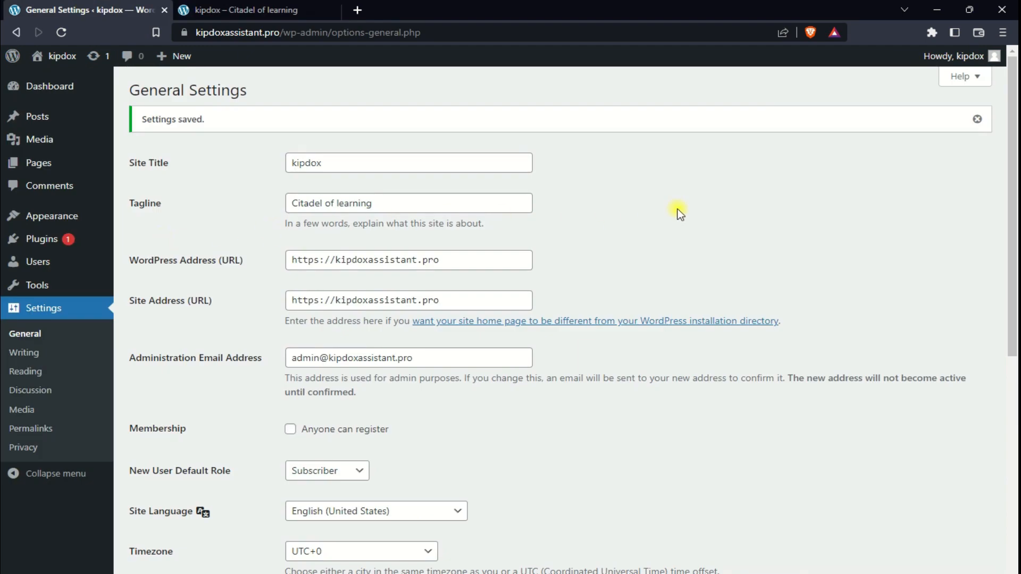
Step: Open the Permalink settings and look over the available permalink structures
scroll(681, 213, "down", 1)
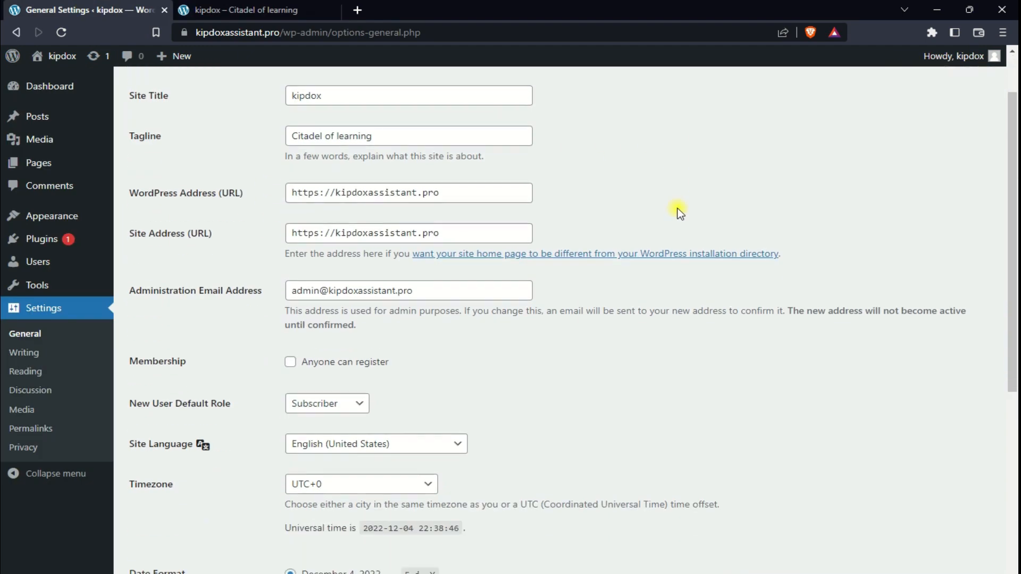
left_click(49, 428)
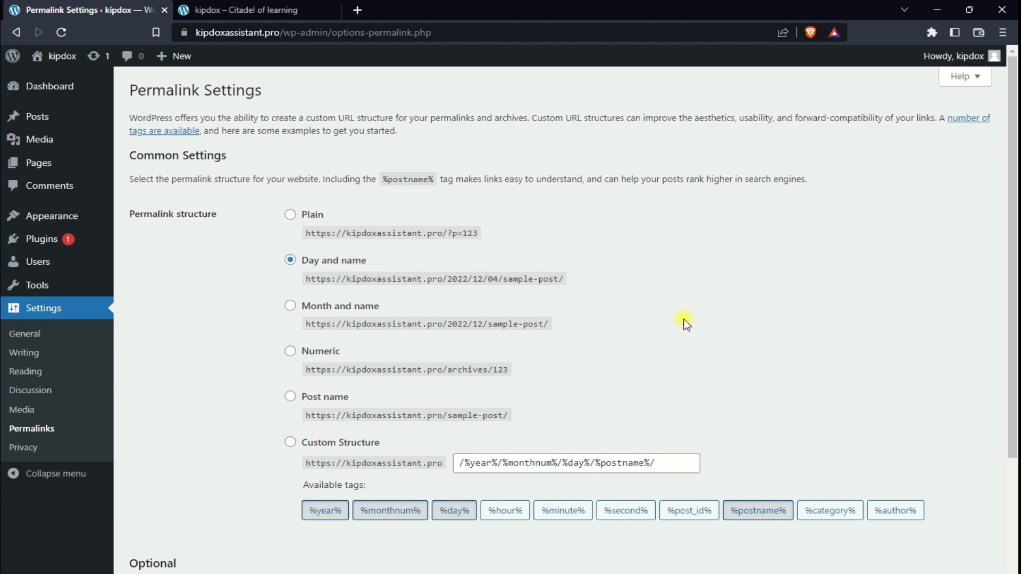
scroll(687, 325, "down", 1)
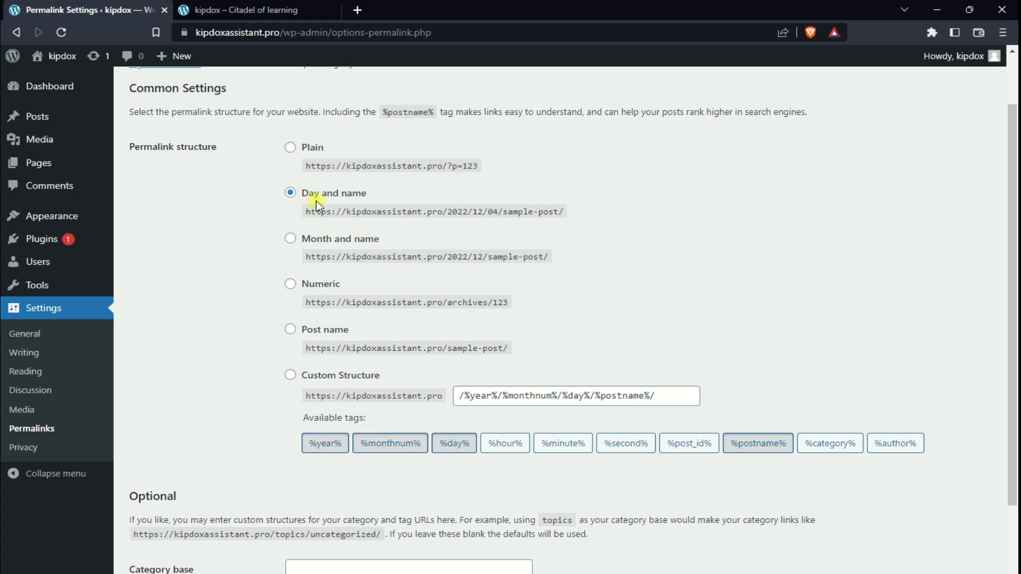
Step: Check the date shown under the "Hello world!" post on the front page and return to the Permalink settings
left_click(237, 9)
scroll(478, 196, "down", 4)
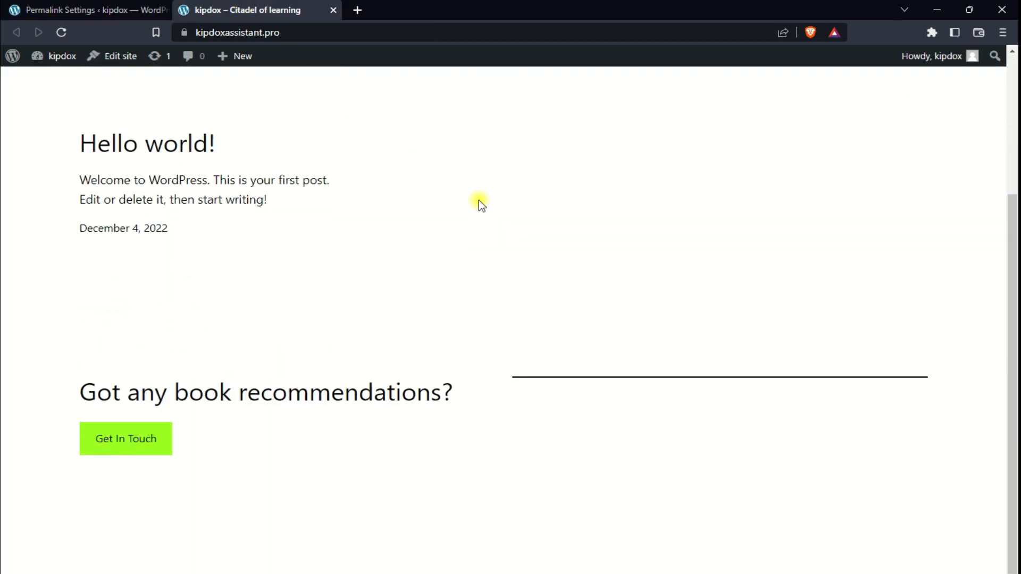
scroll(481, 204, "up", 1)
left_click_drag(61, 297, 197, 301)
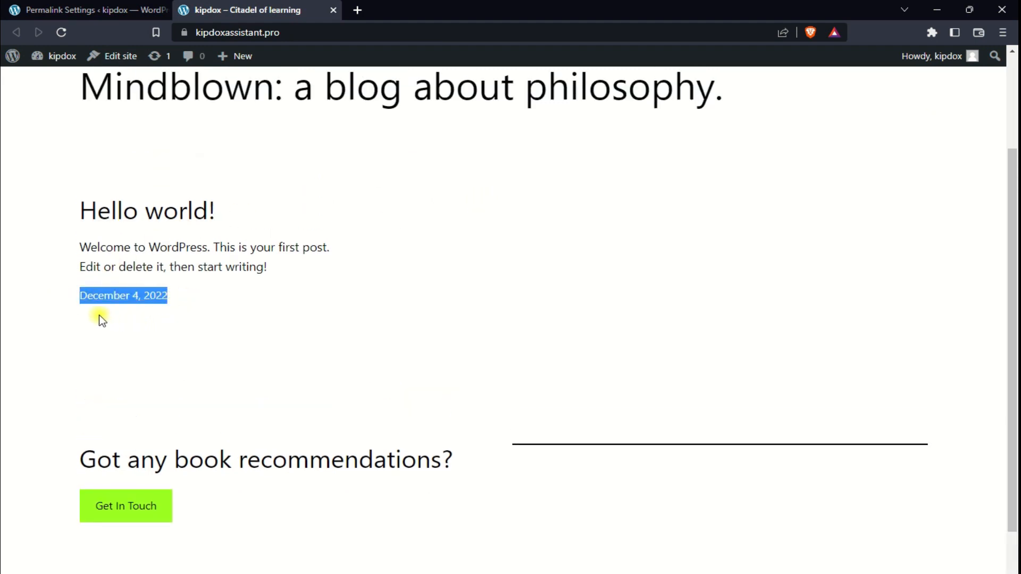
left_click(90, 7)
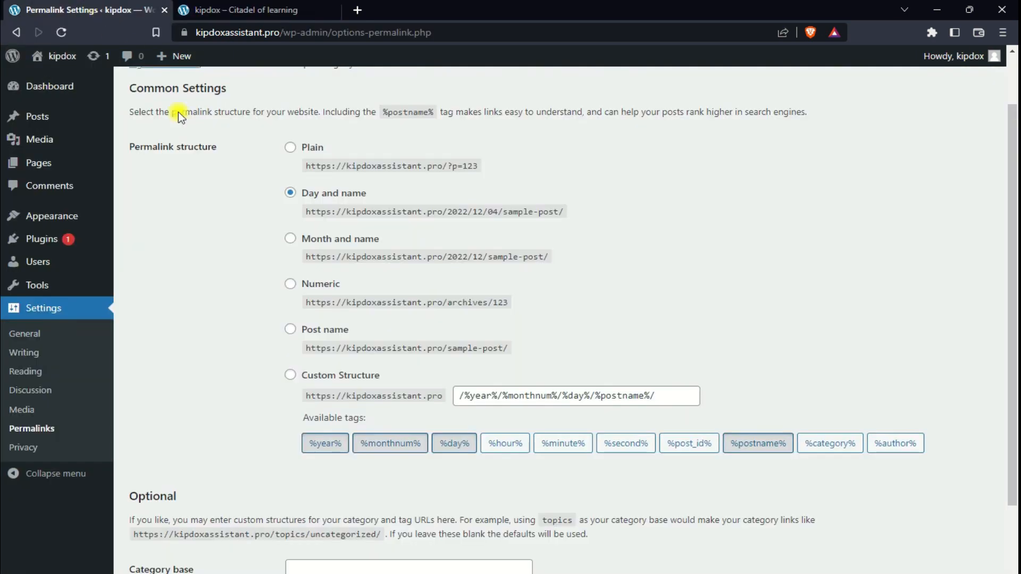
Step: Set the permalink structure to the custom structure /%category%/%postname%/ and save the changes
left_click(288, 334)
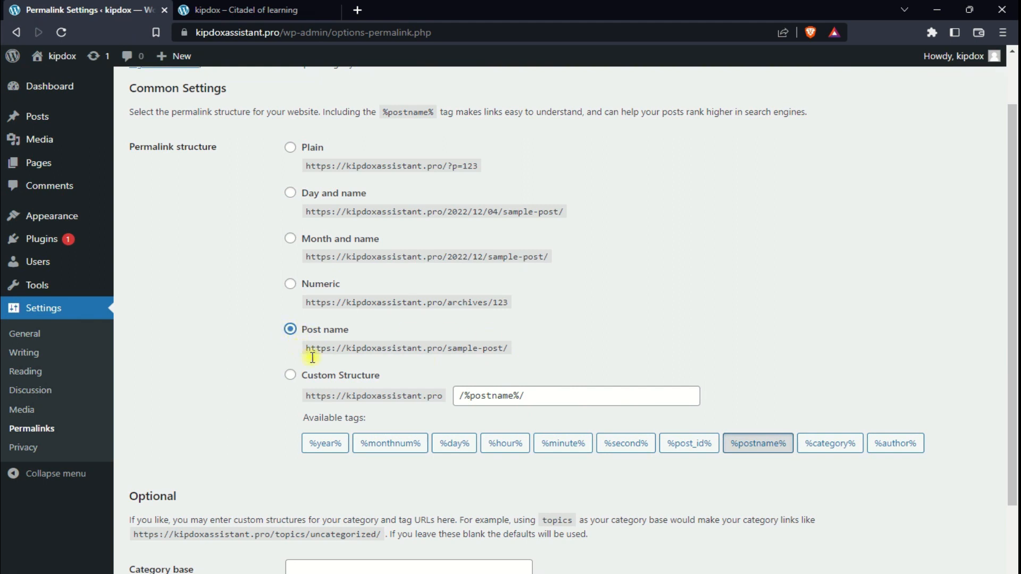
left_click(290, 379)
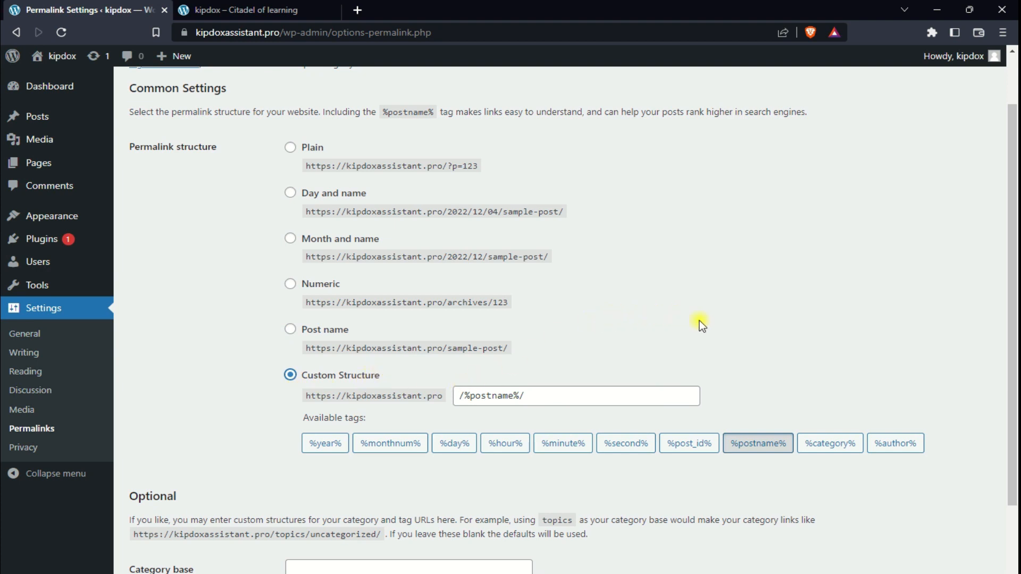
left_click_drag(588, 394, 457, 400)
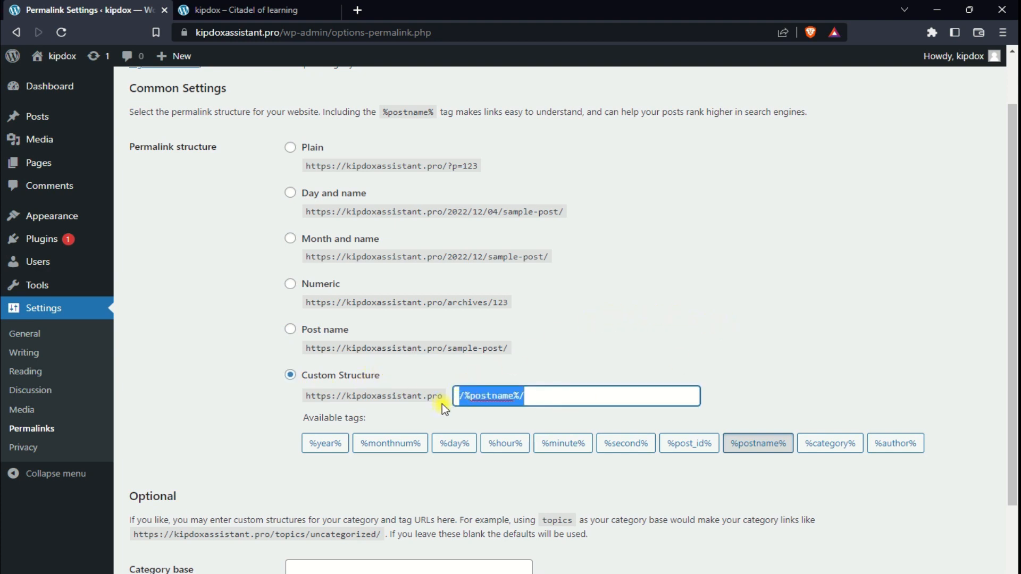
key("BackSpace")
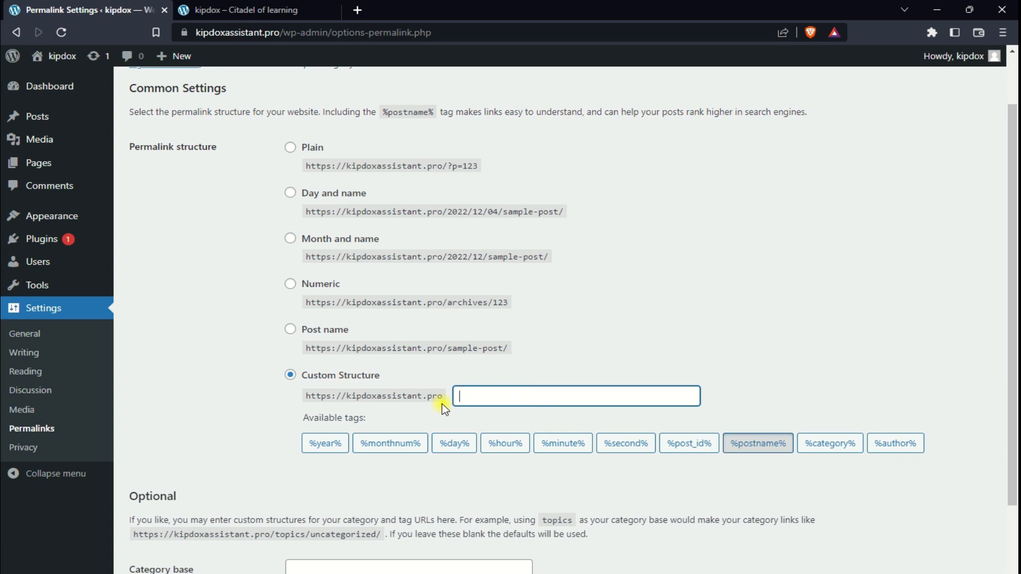
left_click(839, 450)
left_click(775, 450)
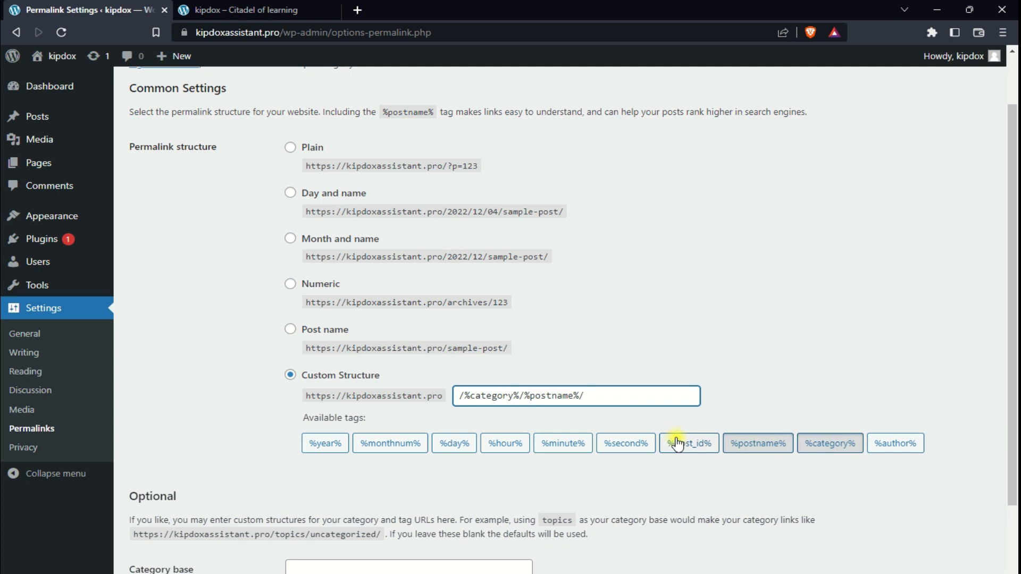
left_click_drag(620, 396, 456, 403)
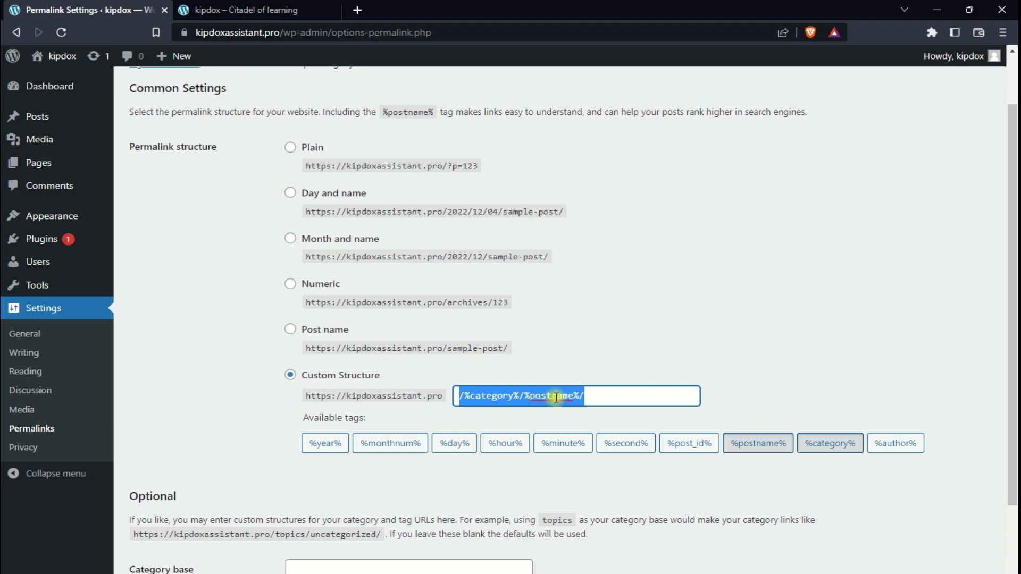
scroll(815, 314, "down", 3)
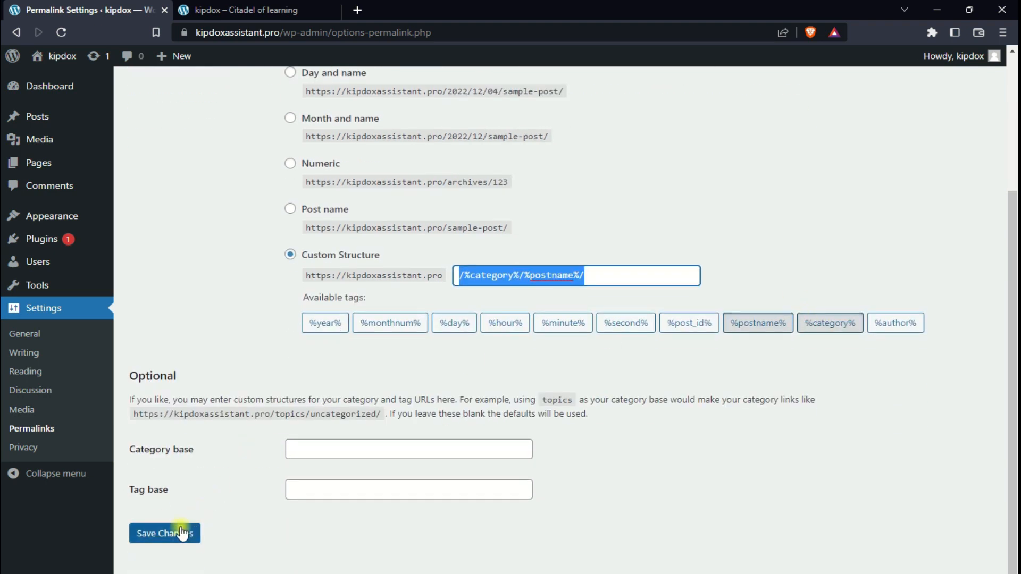
left_click(164, 535)
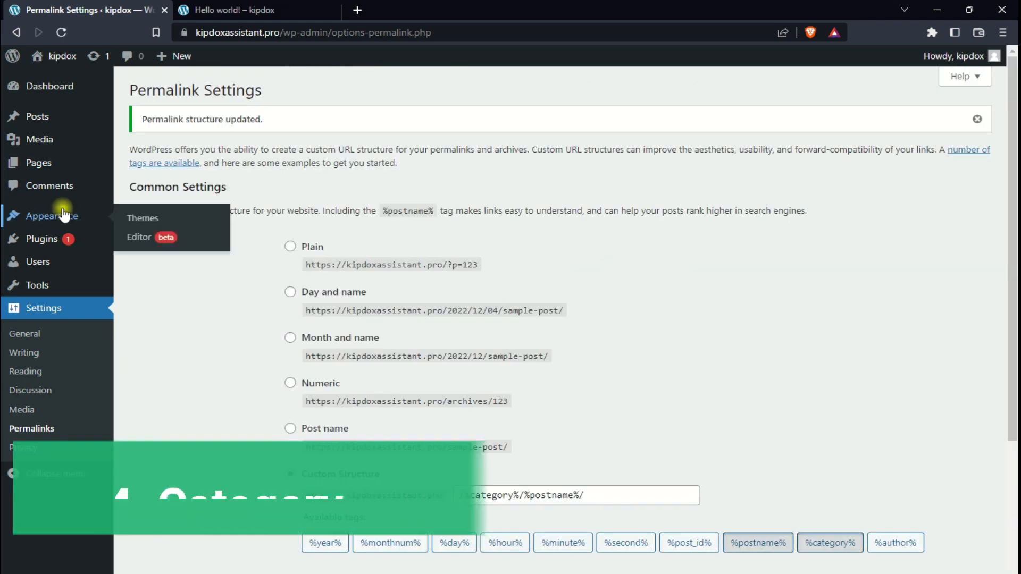
Step: Change the name and slug of the Uncategorized post category to "news" and update the category
mouse_move(39, 116)
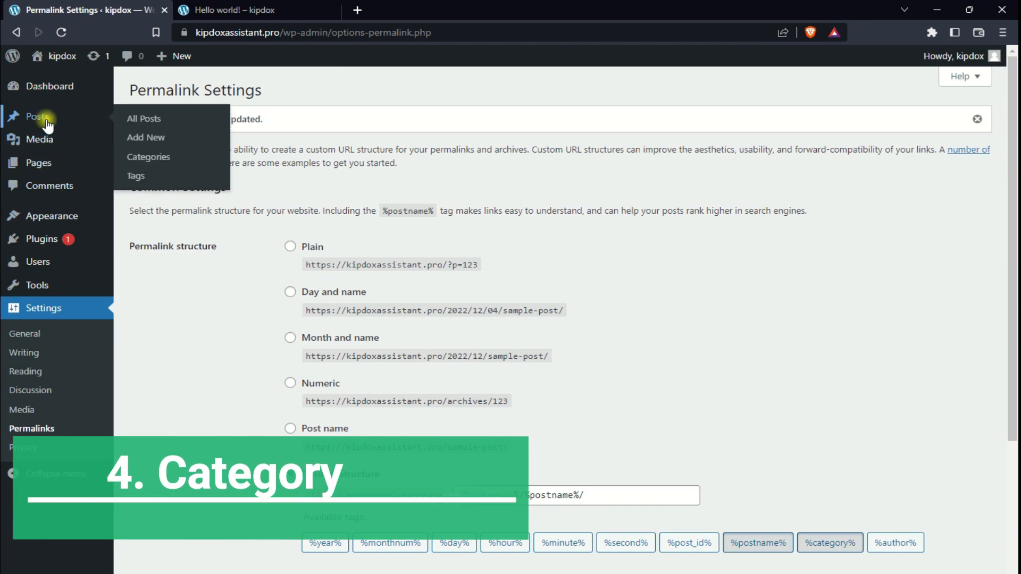
left_click(152, 157)
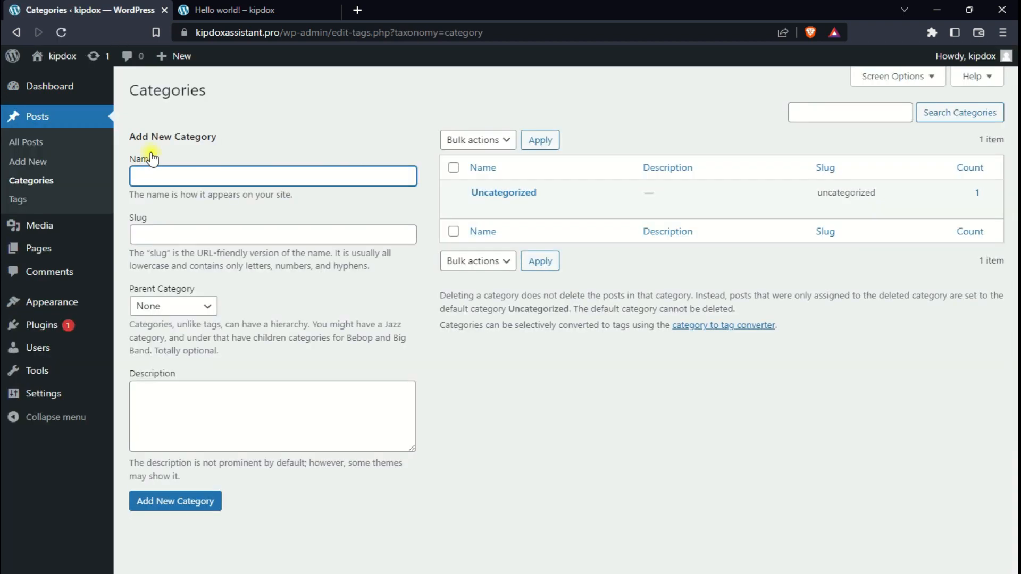
mouse_move(461, 209)
left_click(477, 209)
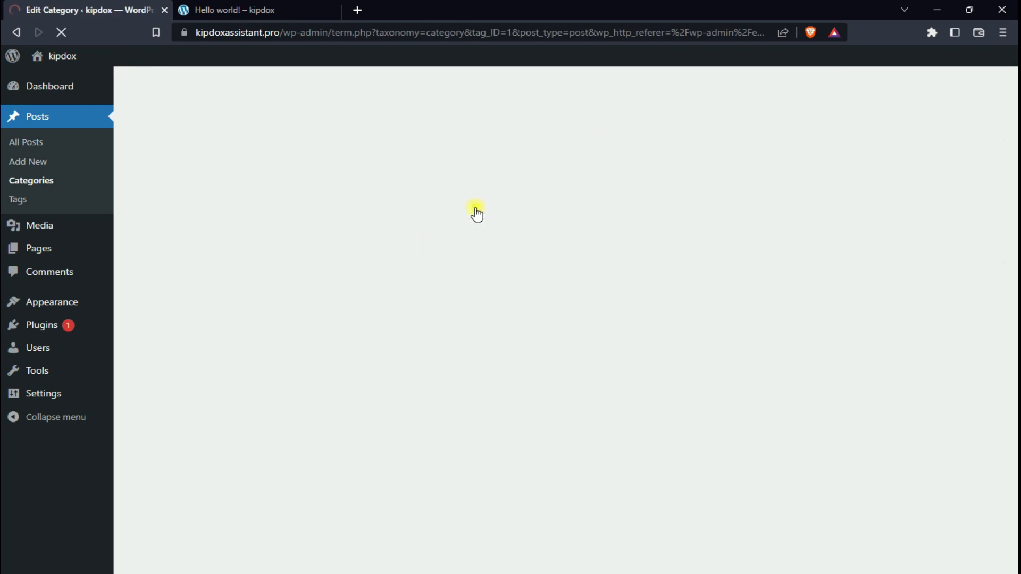
left_click_drag(394, 129, 272, 142)
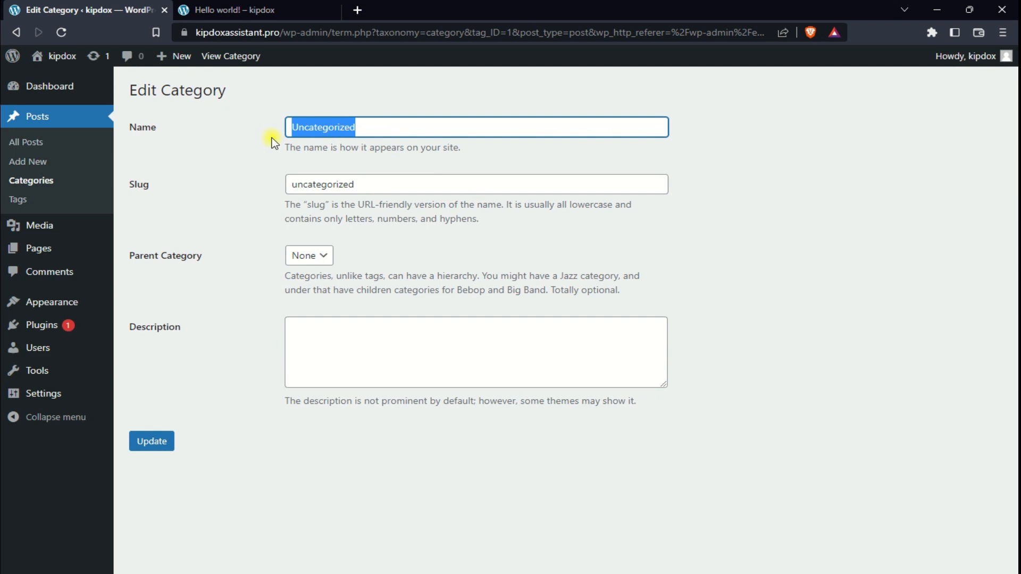
type("news")
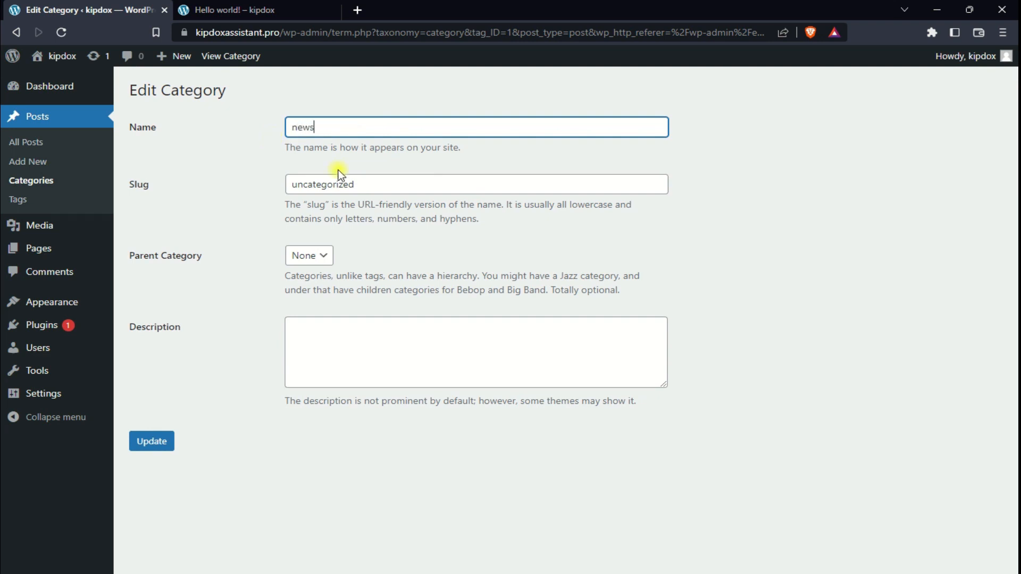
left_click_drag(367, 185, 239, 190)
type("news")
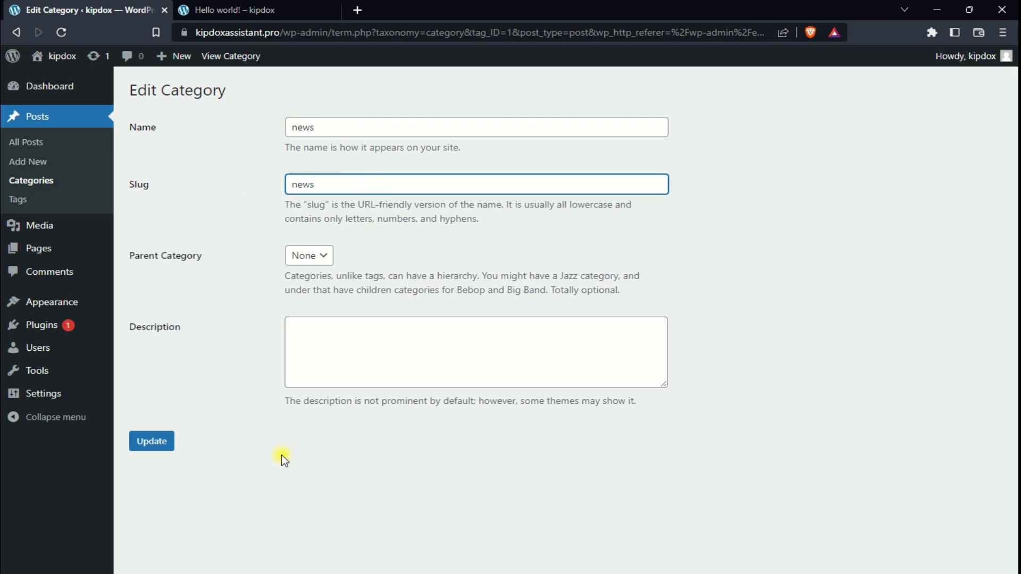
left_click(151, 443)
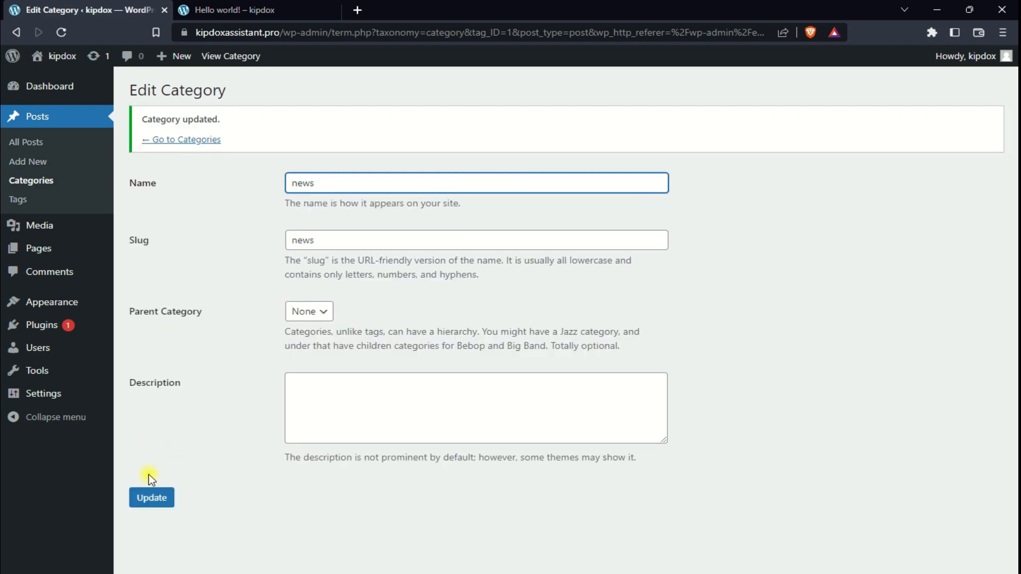
Step: Reload the "Hello world!" post to check its category, view the news category's archive page, and return to the category editor
left_click(252, 5)
right_click(100, 174)
left_click(164, 218)
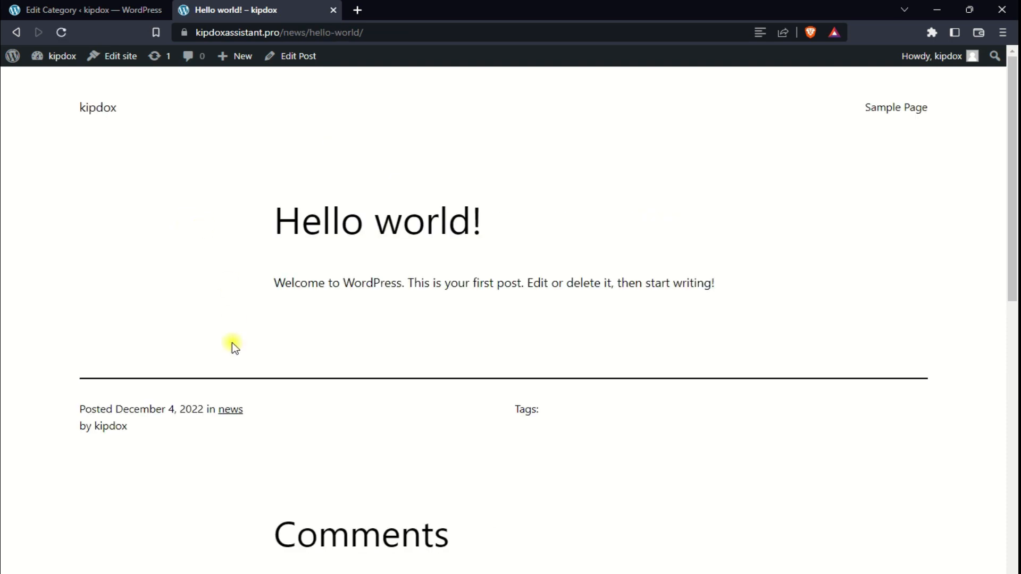
left_click_drag(229, 415, 208, 414)
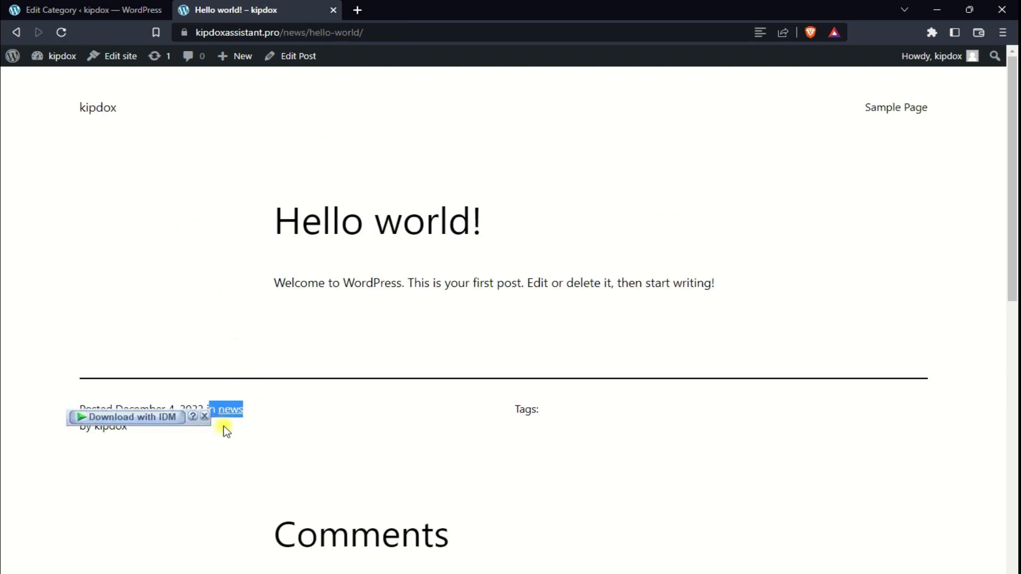
left_click(241, 419)
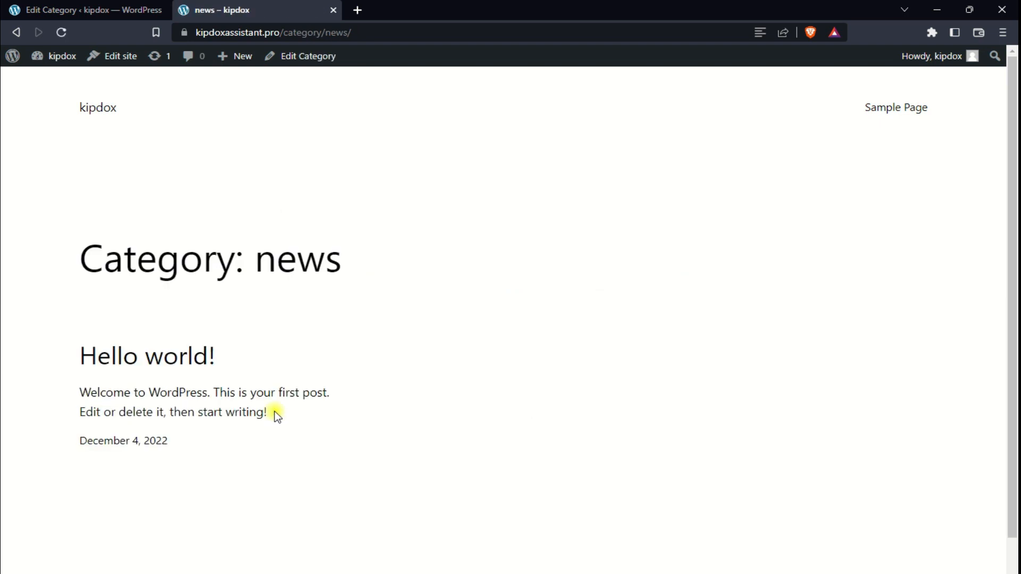
scroll(500, 378, "down", 2)
scroll(486, 357, "up", 3)
left_click(104, 6)
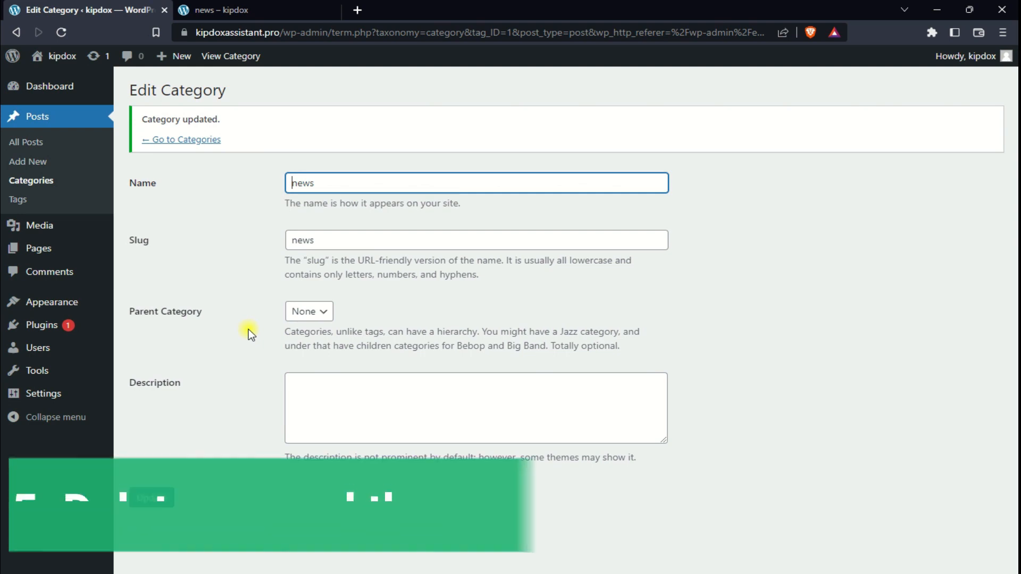
Step: Delete the unused Twenty Twenty-Two theme from the installed themes
mouse_move(79, 303)
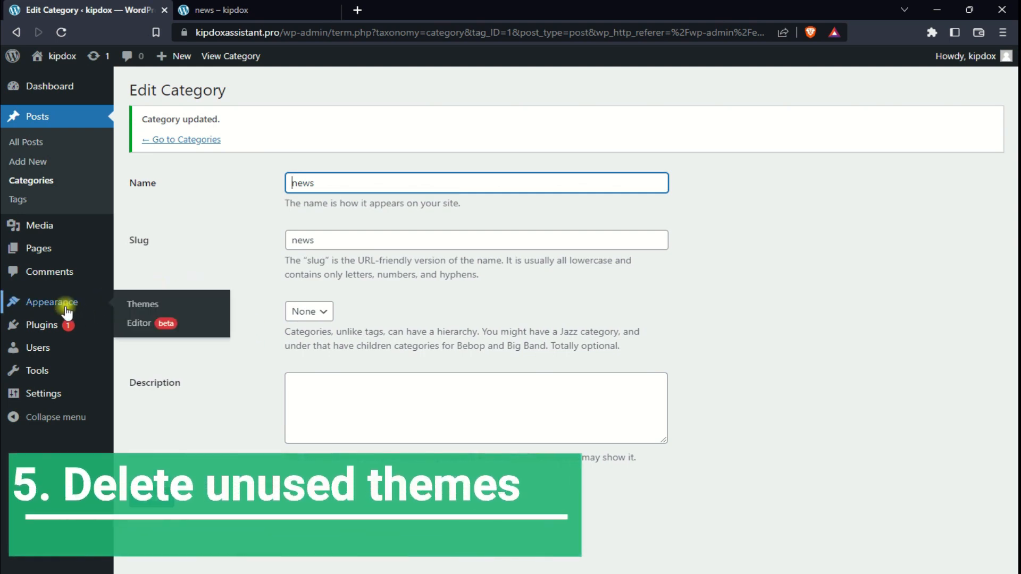
left_click(139, 310)
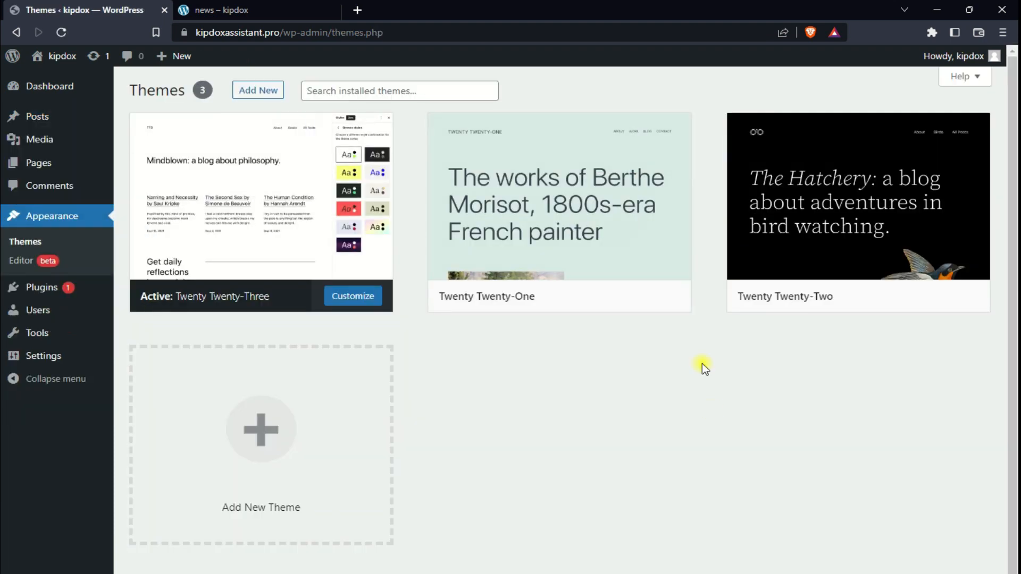
left_click(860, 204)
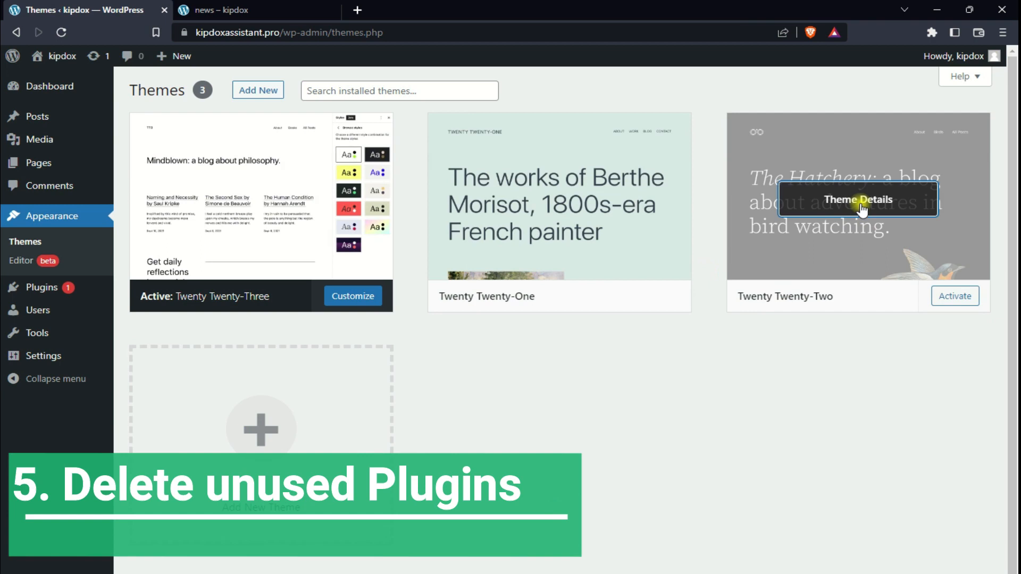
left_click(965, 568)
left_click(572, 130)
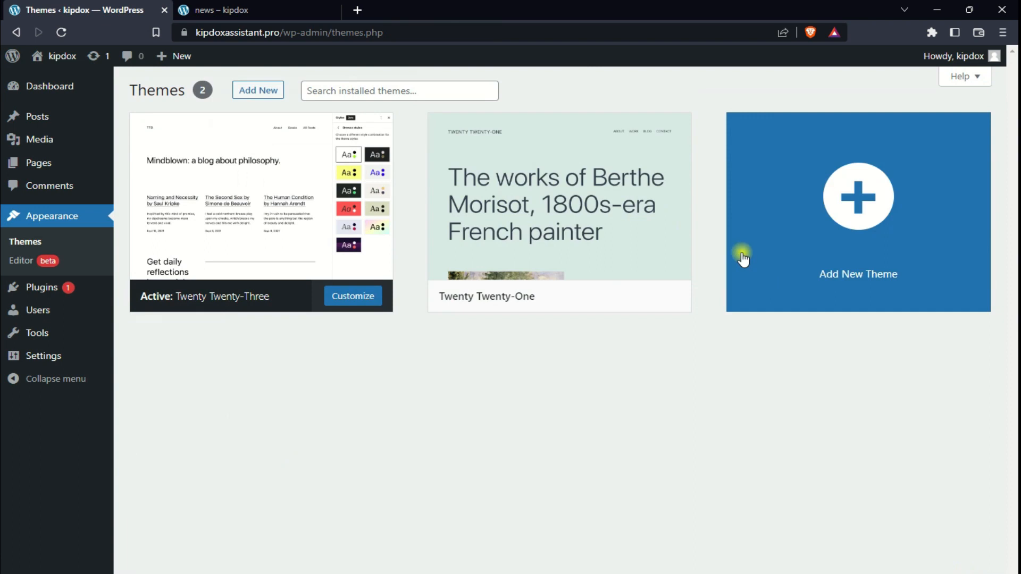
Step: Delete the unused Twenty Twenty-One theme and open the page for adding new themes
left_click(651, 212)
left_click(966, 568)
left_click(576, 141)
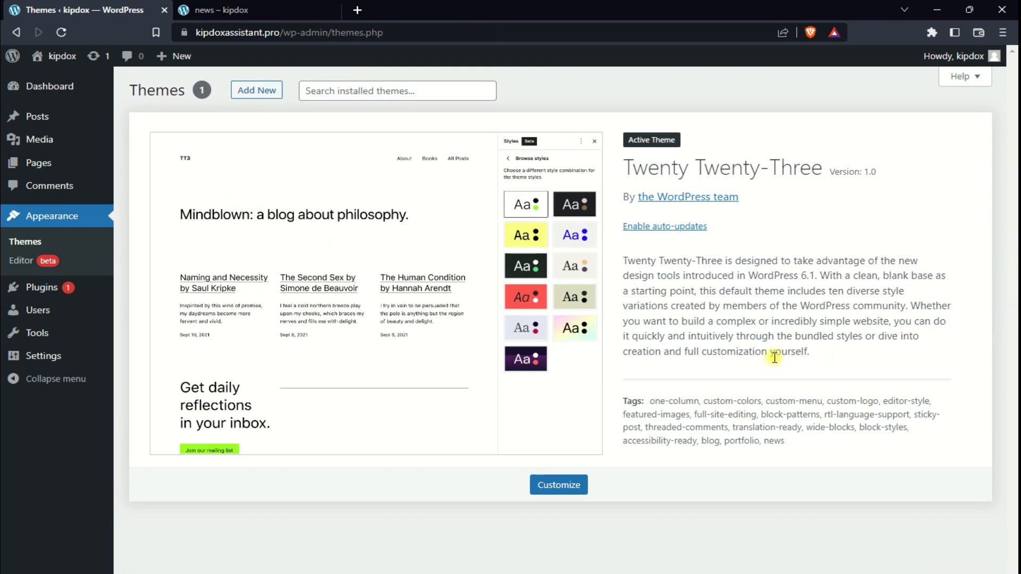
left_click(248, 93)
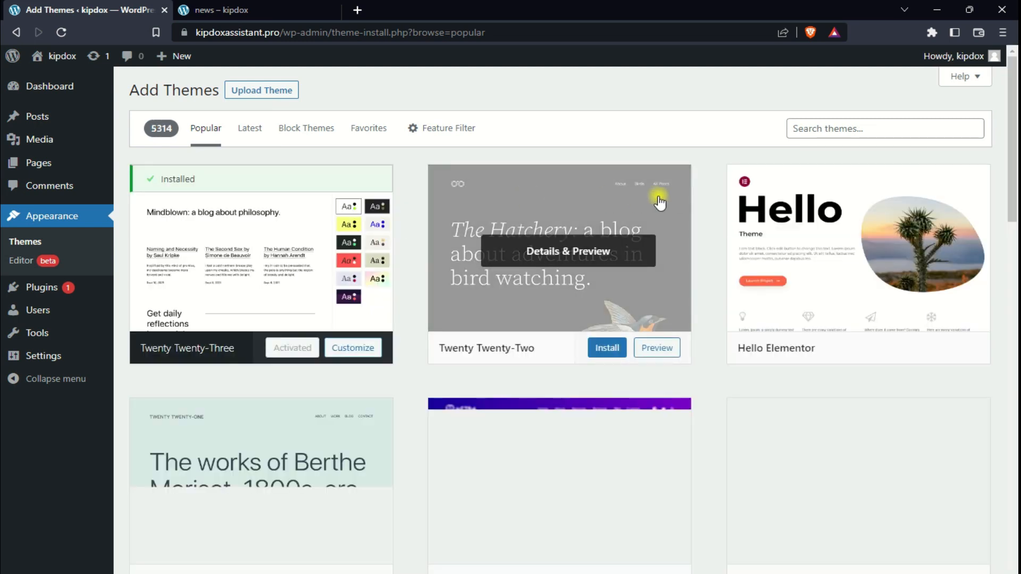
Step: Install the Hello Elementor theme from the popular themes and activate it
mouse_move(771, 322)
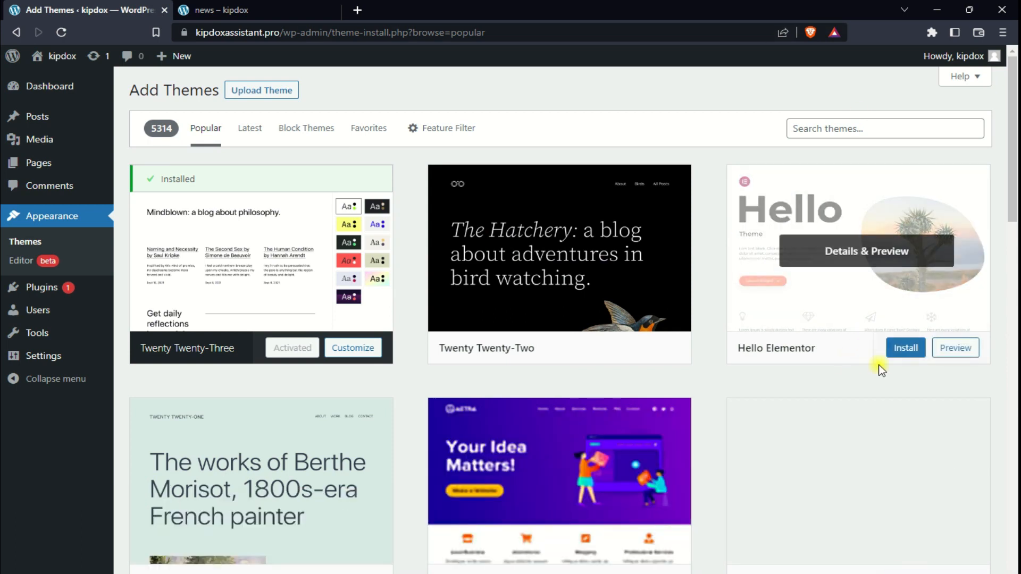
left_click(907, 352)
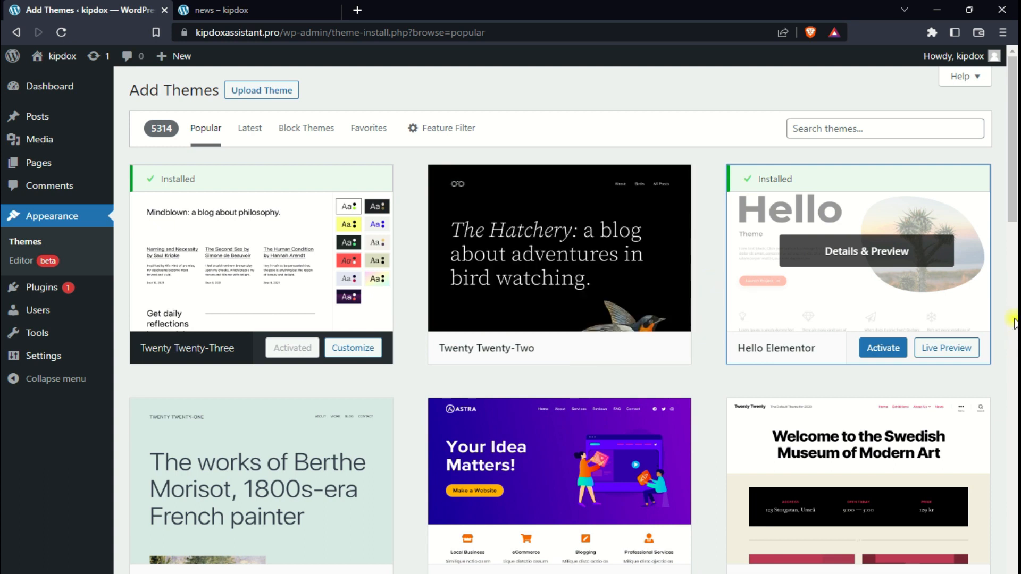
left_click(875, 351)
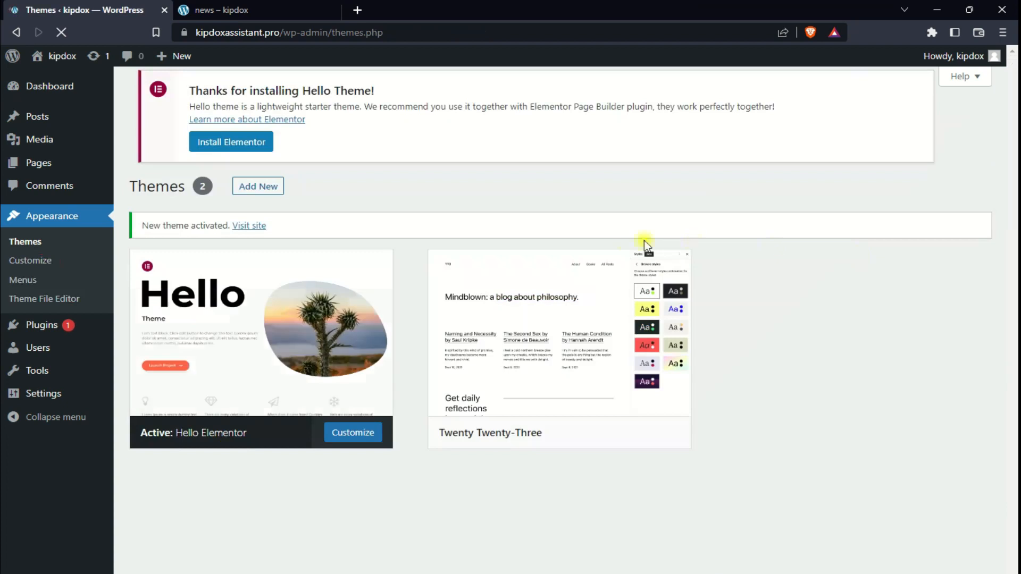
Step: Delete the unused Twenty Twenty-Three theme from the installed themes
left_click(556, 356)
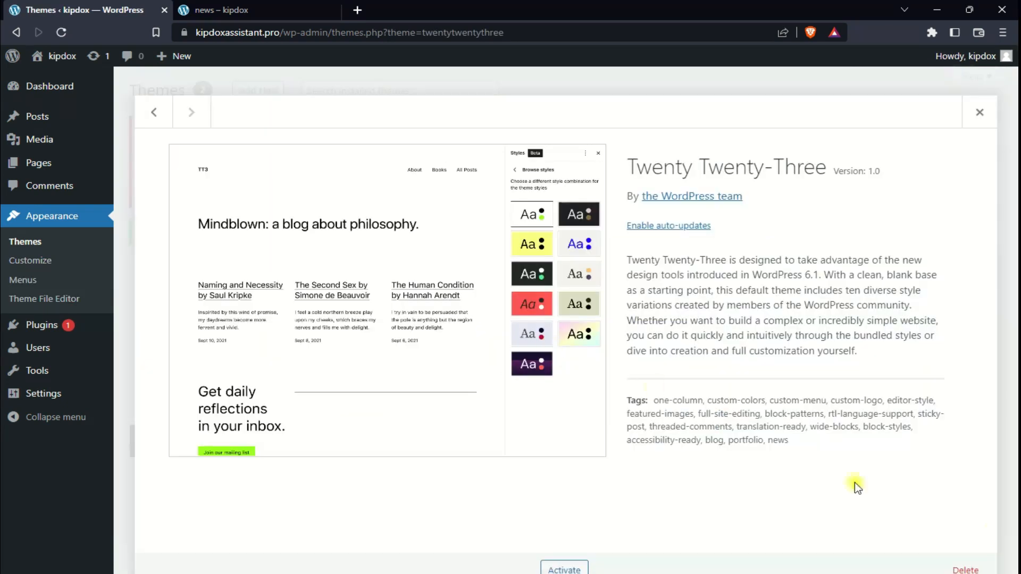
left_click(965, 568)
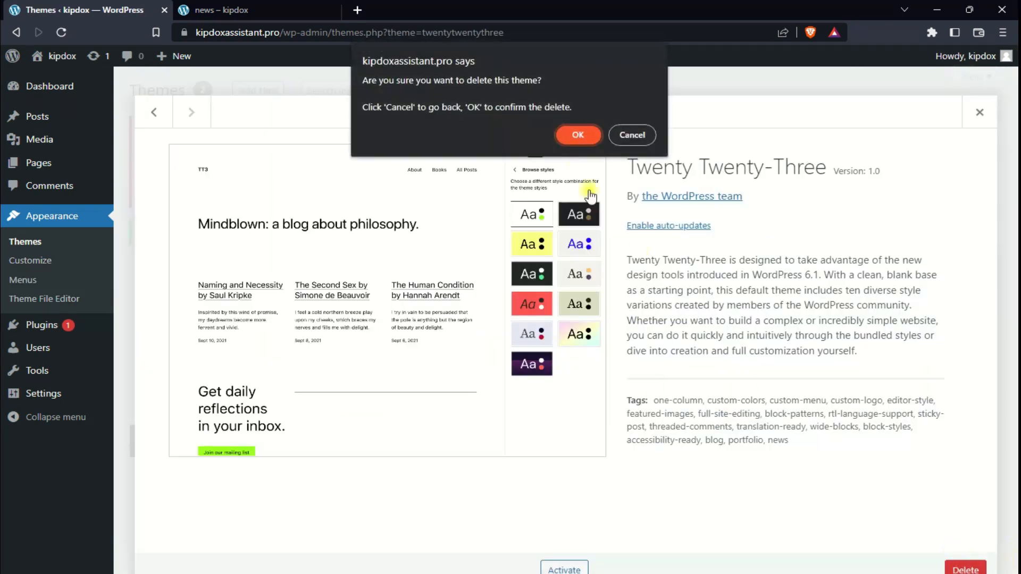
left_click(576, 135)
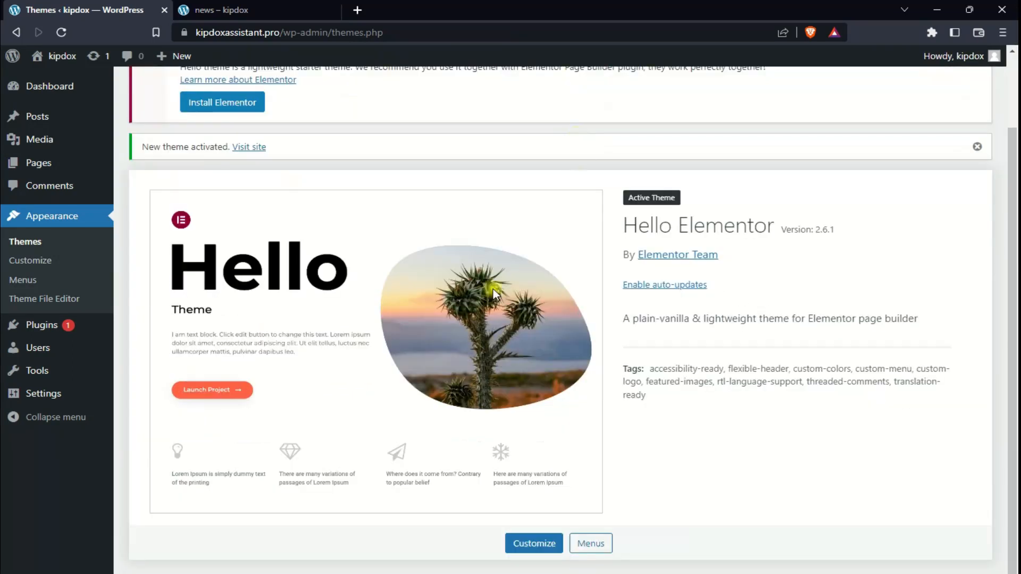
Step: Delete the Hello Dolly plugin from the installed plugins
mouse_move(24, 325)
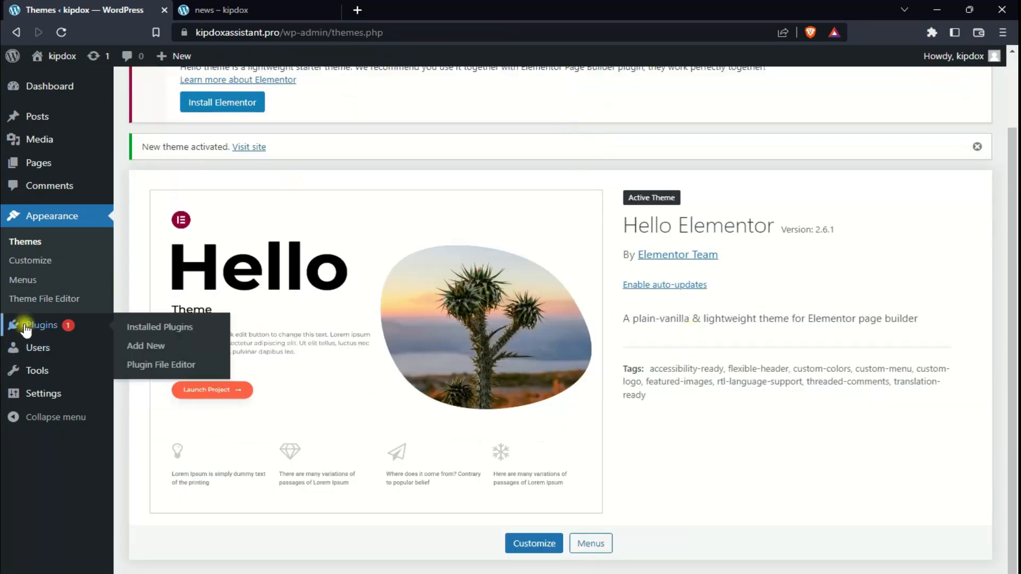
left_click(45, 326)
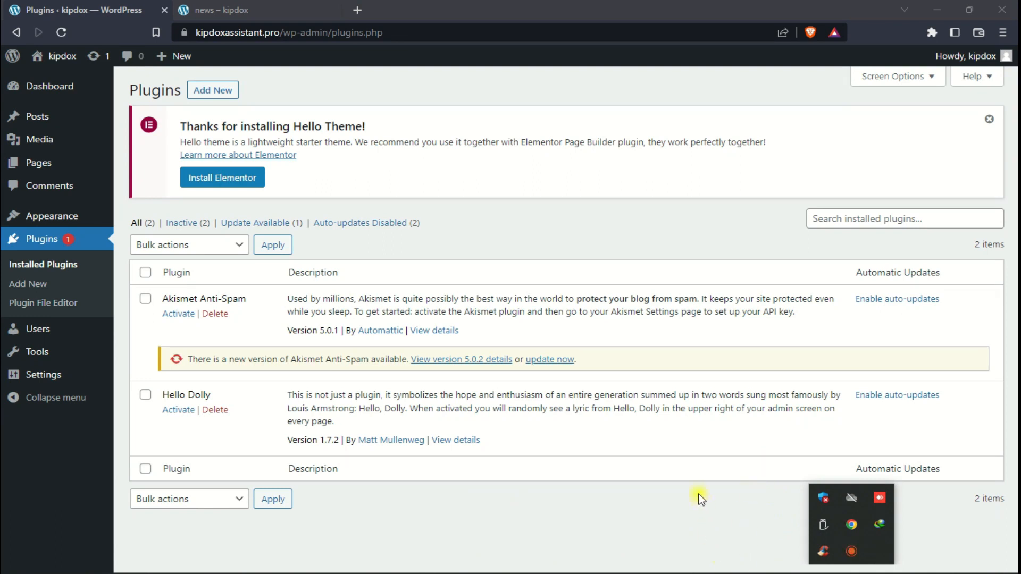
left_click(704, 565)
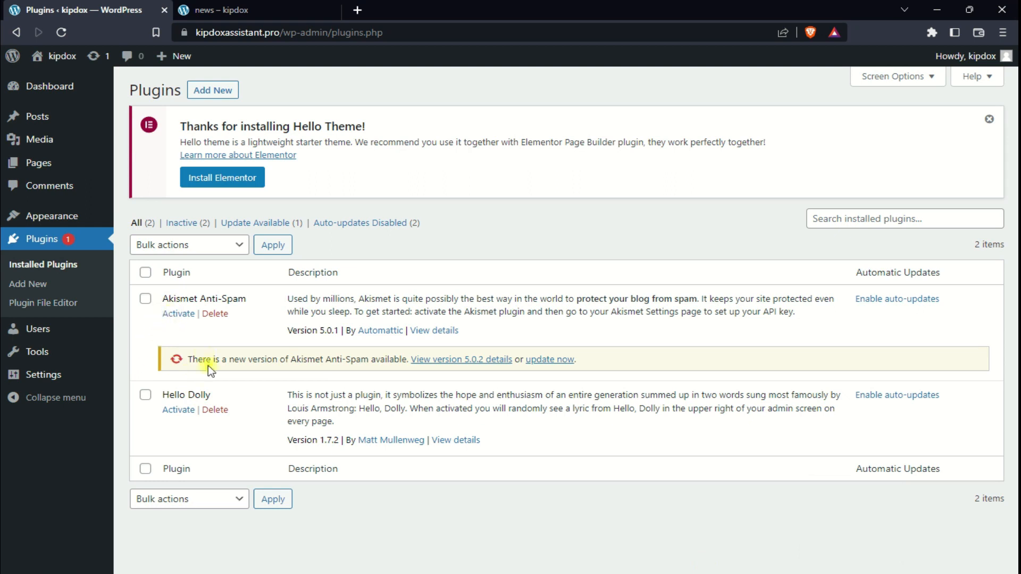
left_click(216, 413)
left_click(581, 101)
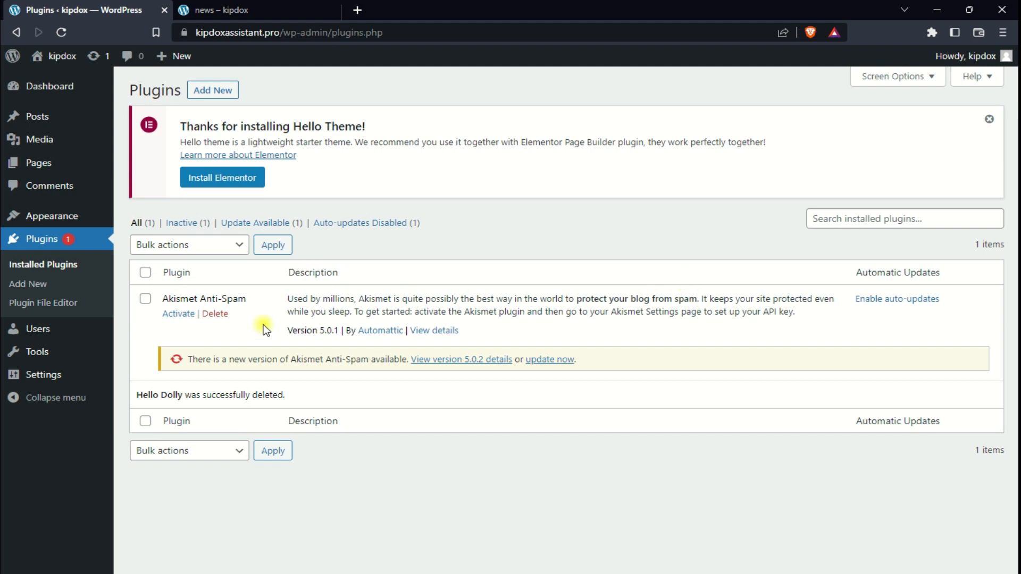
Step: Open the page for adding new plugins and search for "ithemes"
left_click(213, 91)
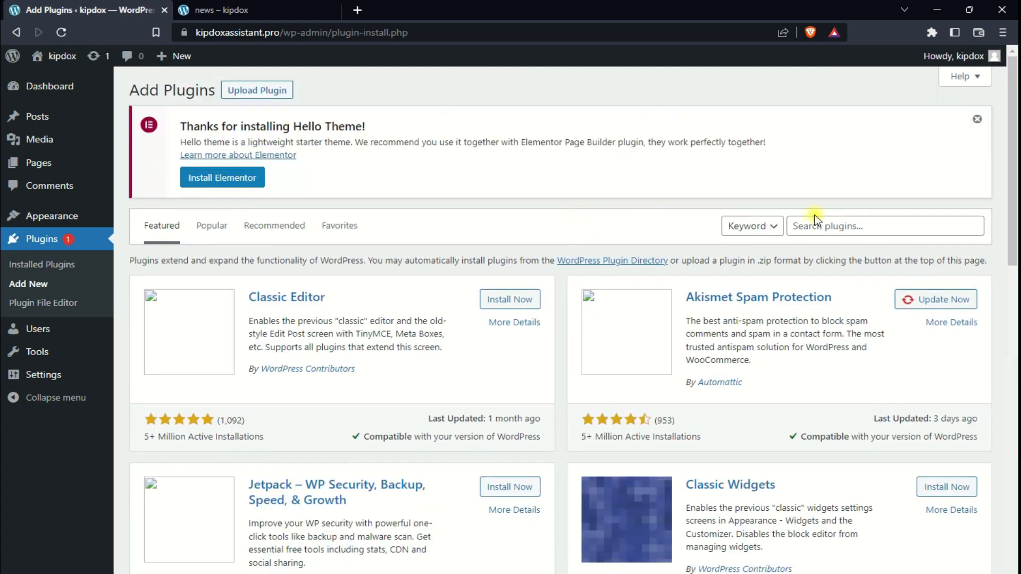
left_click(837, 229)
type("itheme")
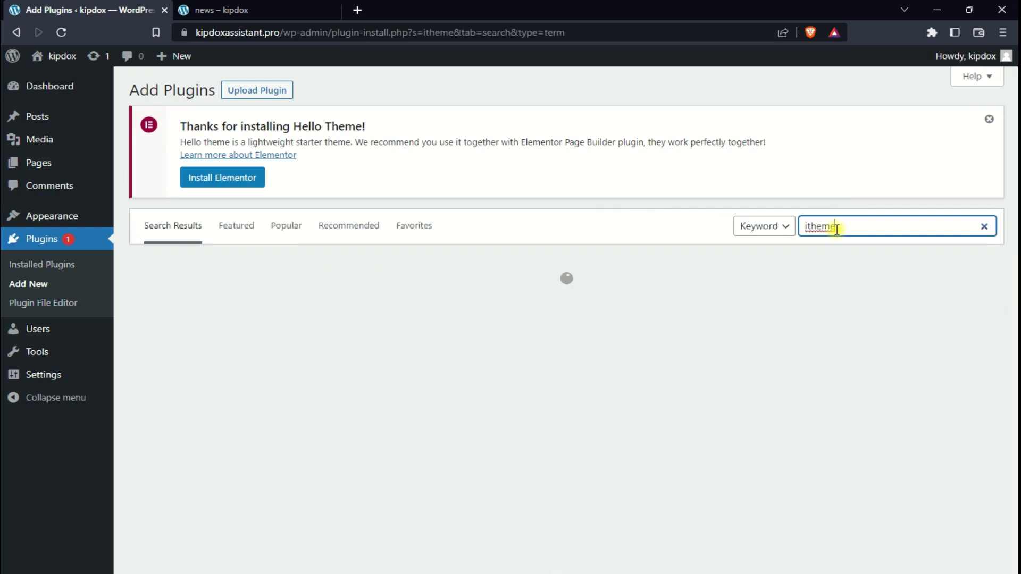
type("s")
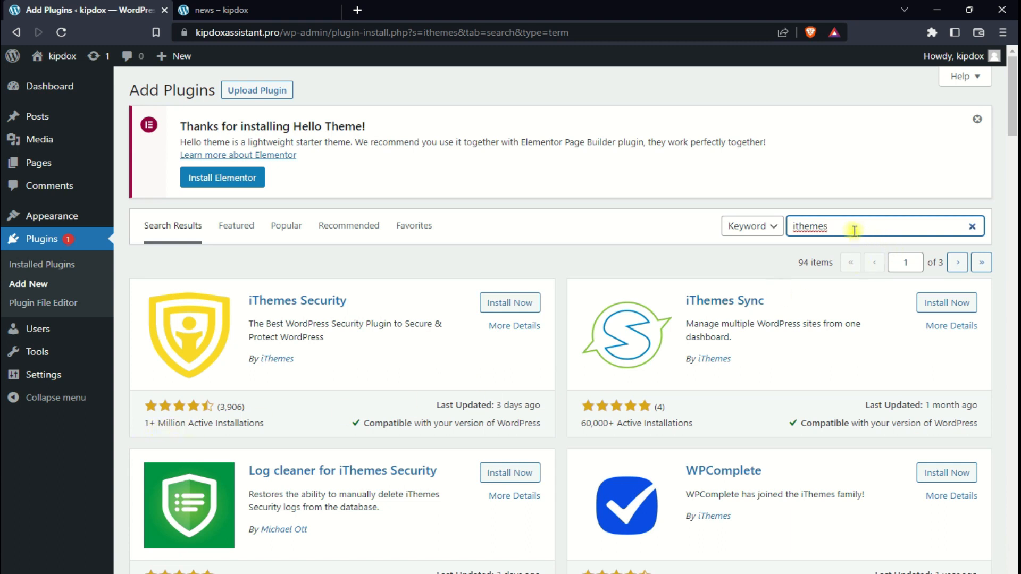
Step: Replace the plugin search term with "wordfence" to look up its security plugins
left_click_drag(847, 226, 787, 225)
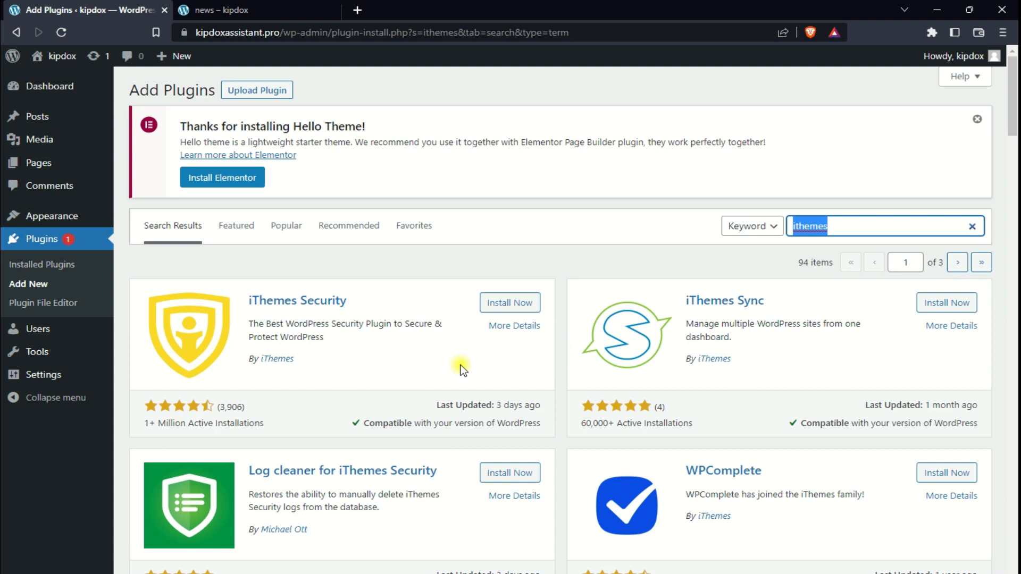
key("BackSpace")
type("word")
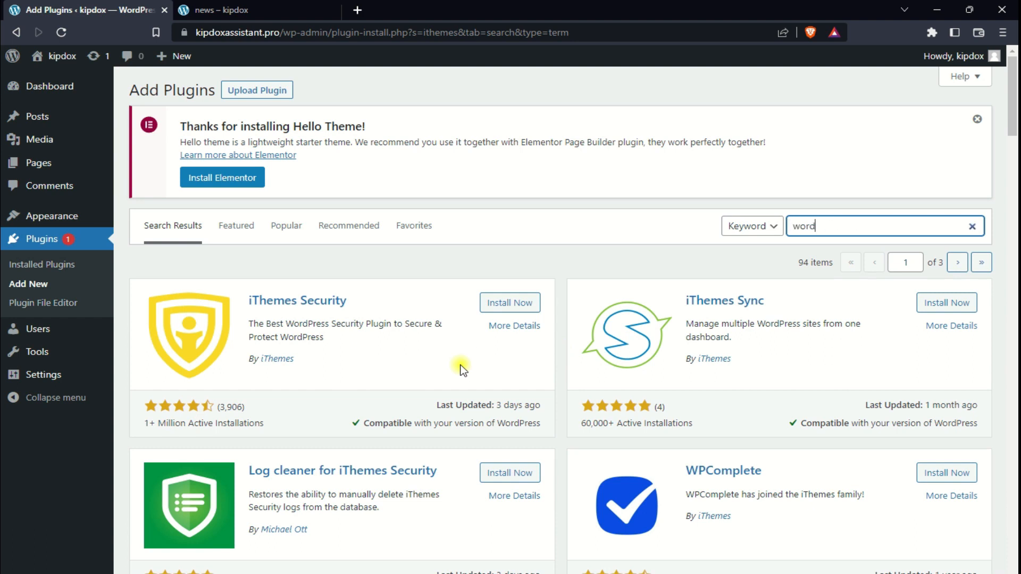
type("fence")
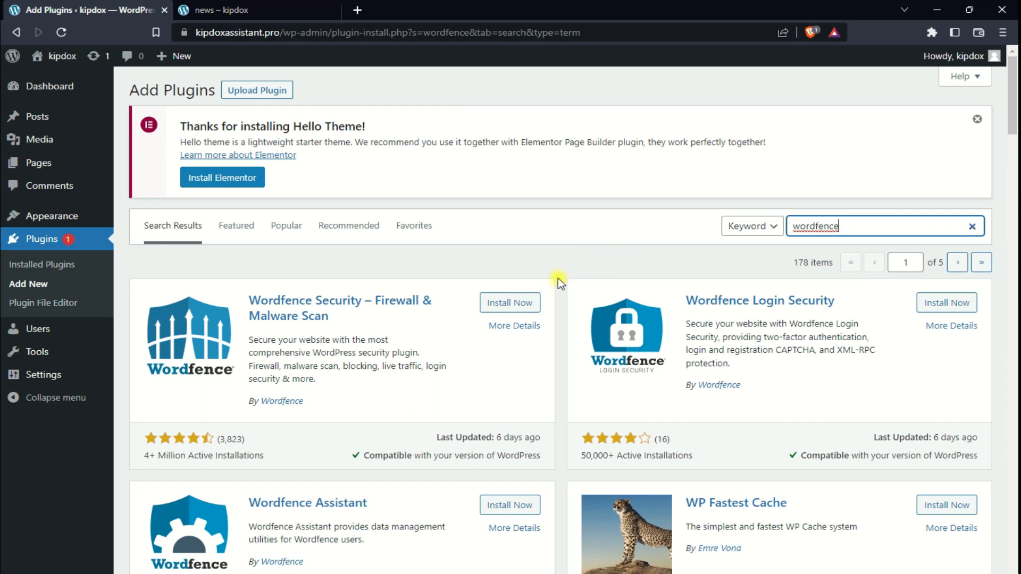
Step: Search the plugin directory for "yoast" to look up its SEO plugins
key("ctrl+a")
key("BackSpace")
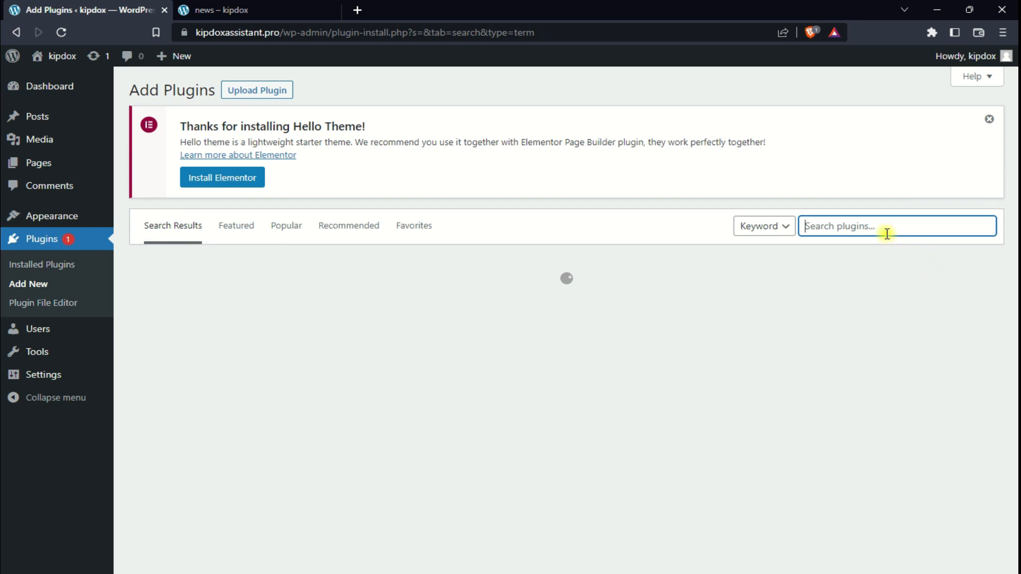
type("yoast")
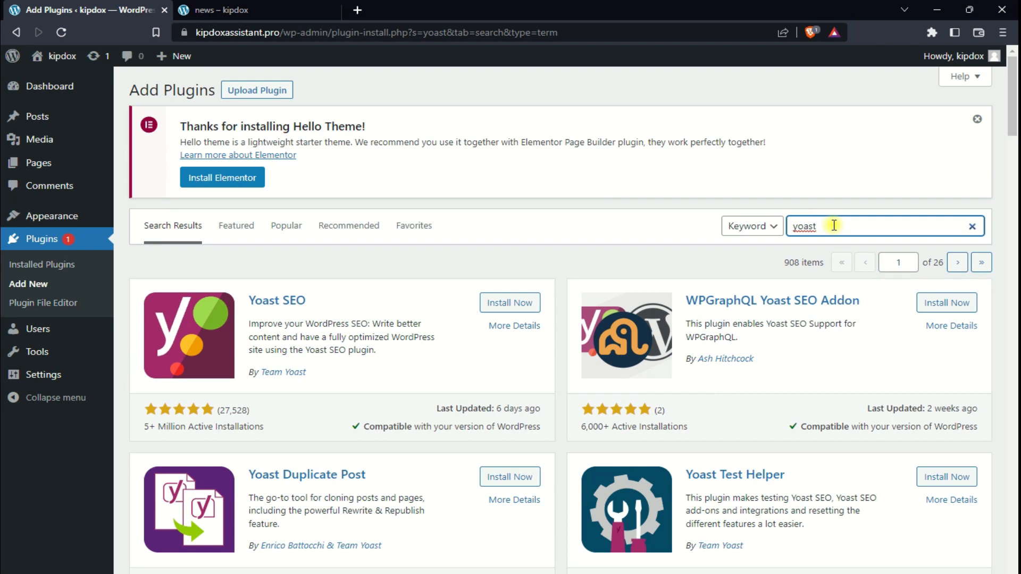
key("ctrl+a")
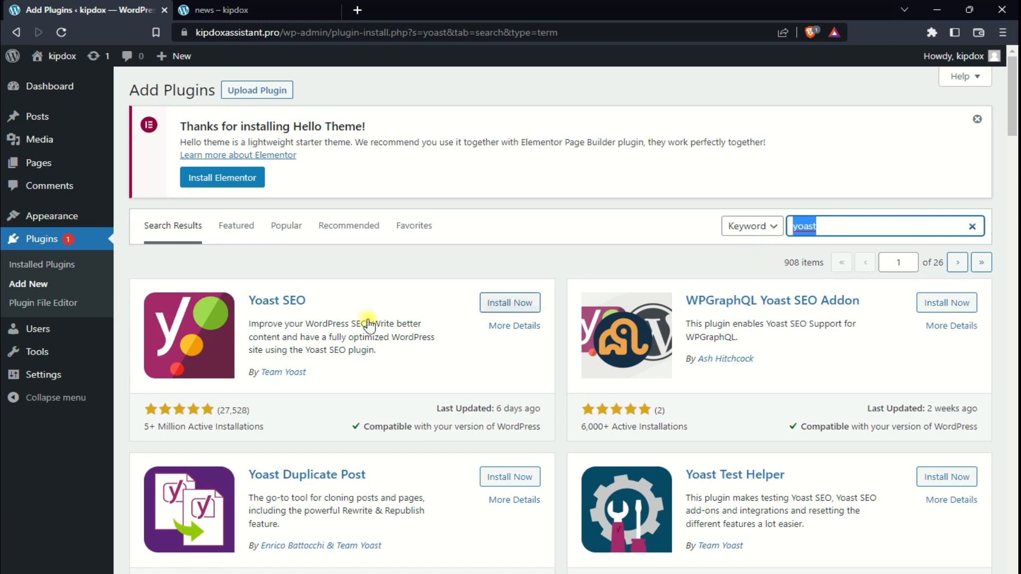
Step: In the discussion settings, allow comments on new posts and turn on e-mail notification whenever anyone posts a comment
mouse_move(4, 351)
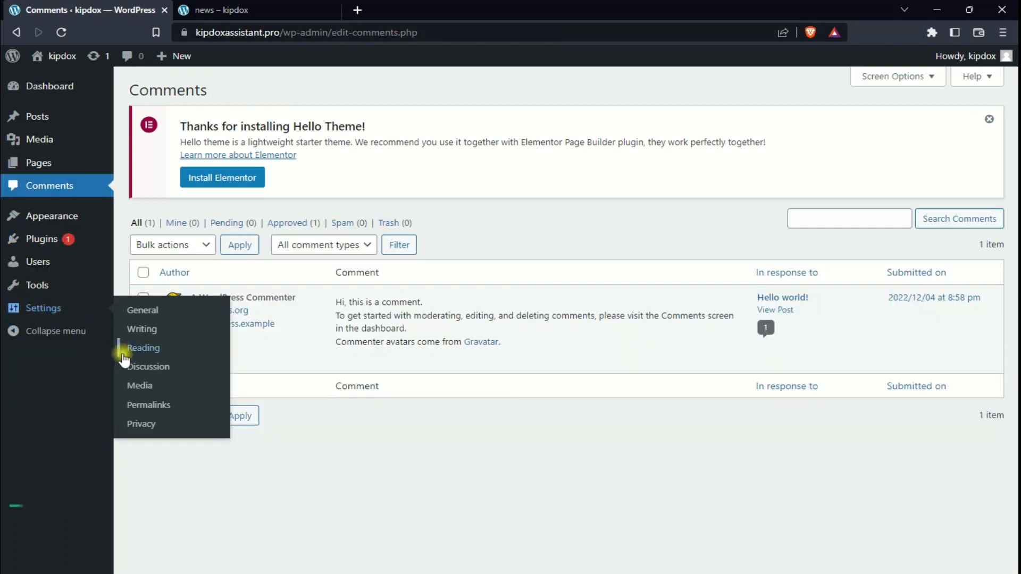
mouse_move(50, 310)
left_click(150, 368)
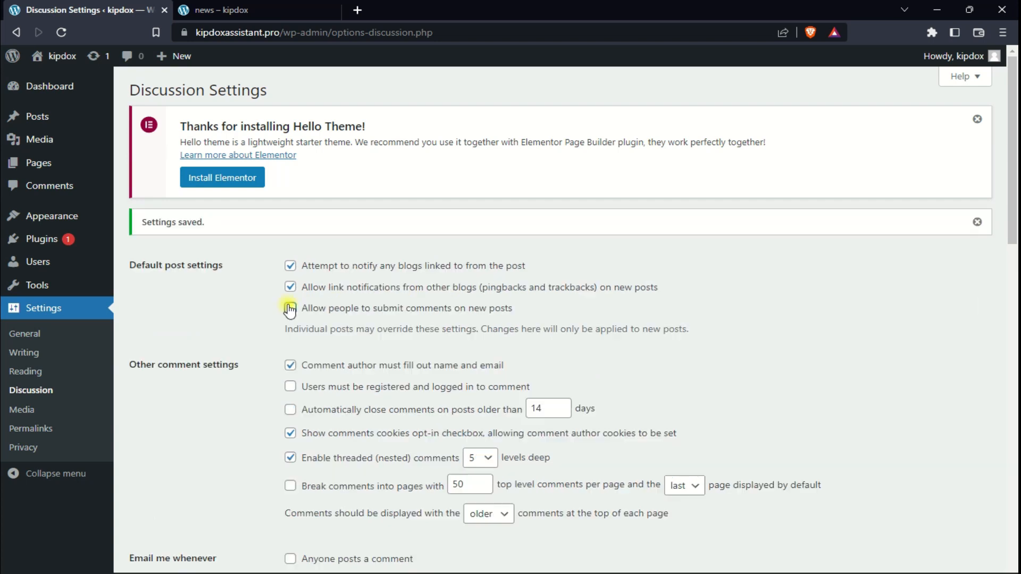
left_click(290, 309)
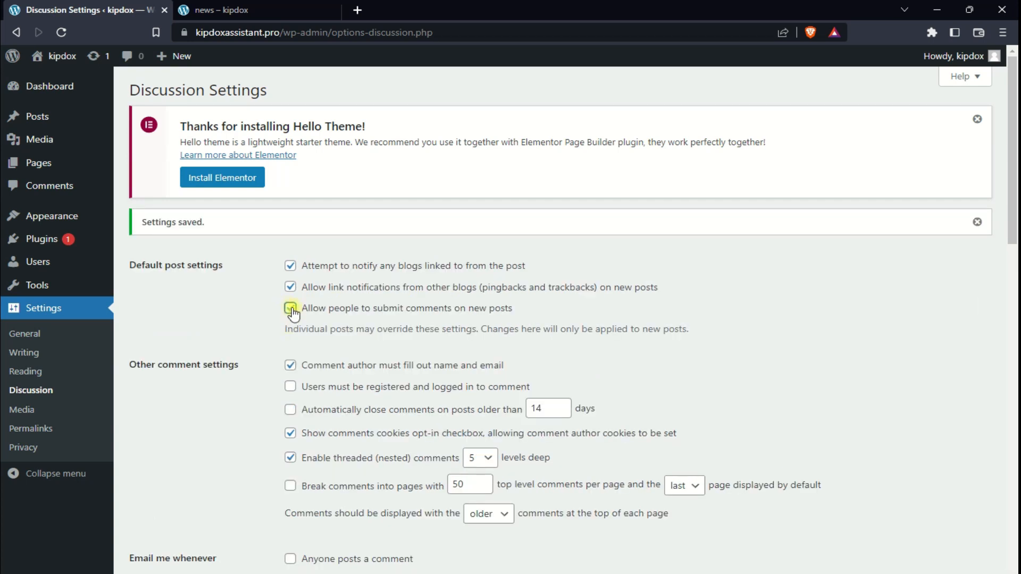
scroll(682, 314, "down", 6)
left_click(331, 224)
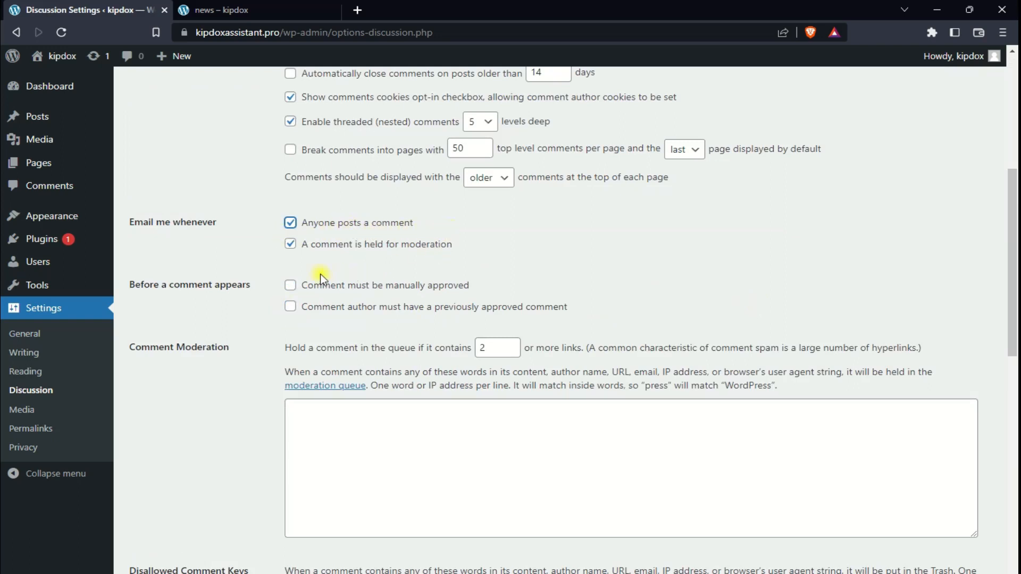
Step: Require manual approval before a comment appears and save the discussion settings
scroll(289, 314, "down", 1)
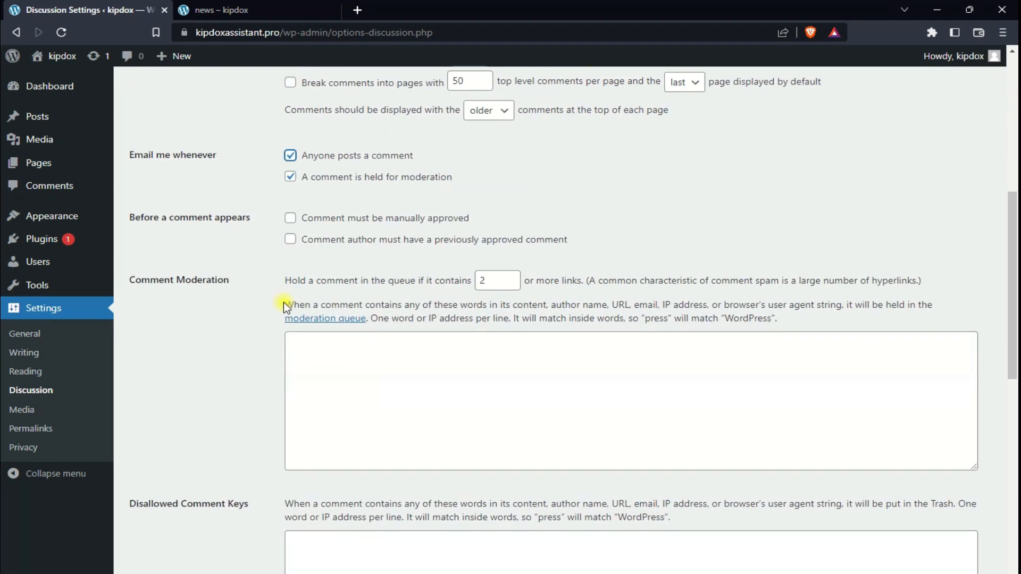
left_click(291, 219)
scroll(263, 242, "down", 10)
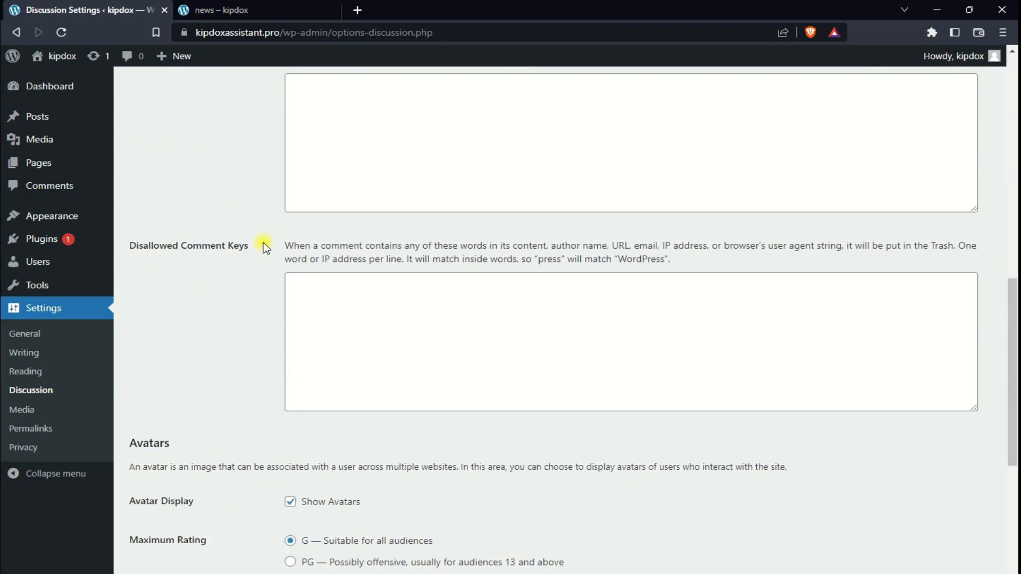
left_click(171, 536)
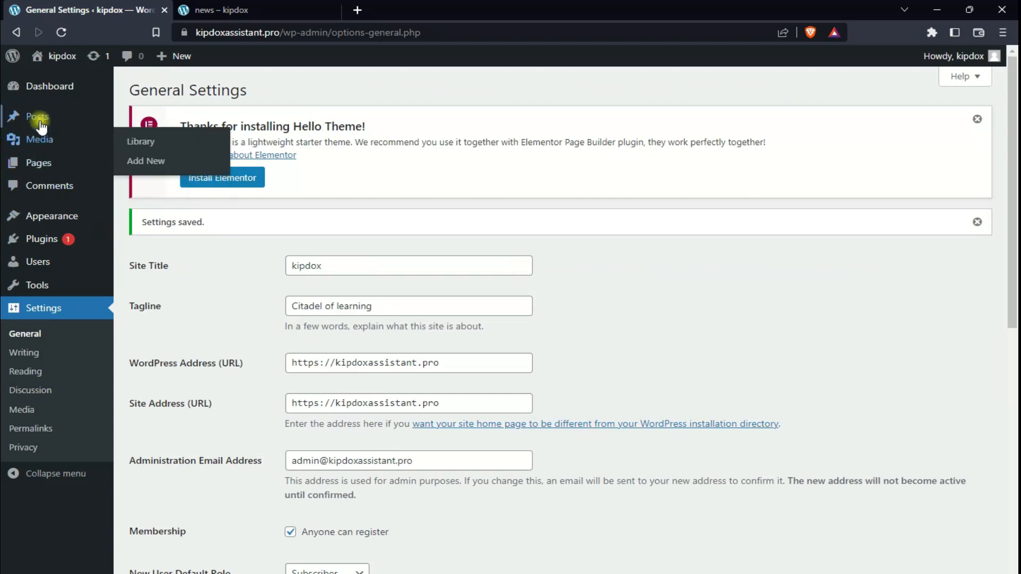
Step: Move the "Hello world!" post to the trash and delete it permanently
left_click(40, 121)
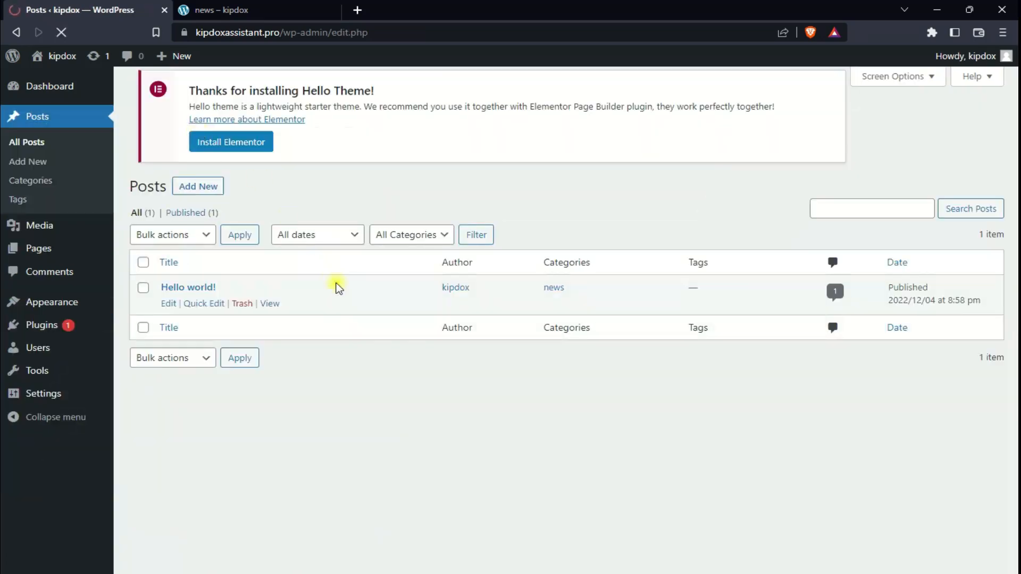
left_click(243, 316)
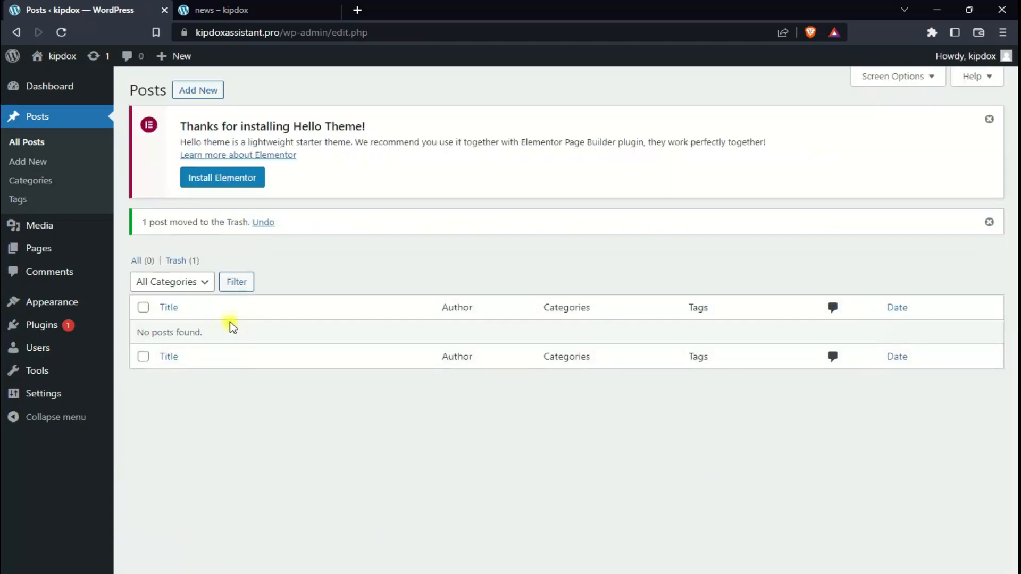
left_click(176, 260)
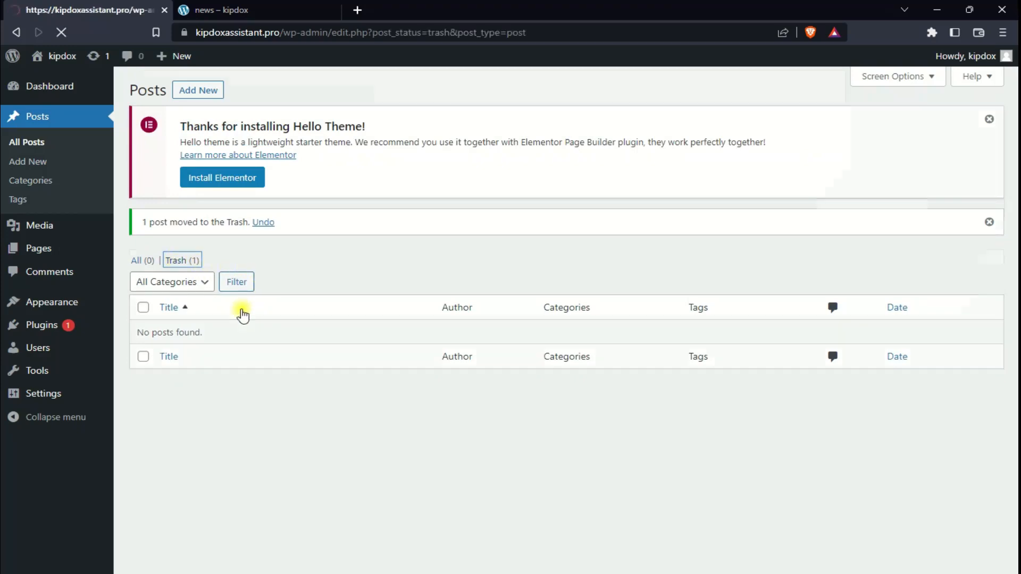
left_click(243, 315)
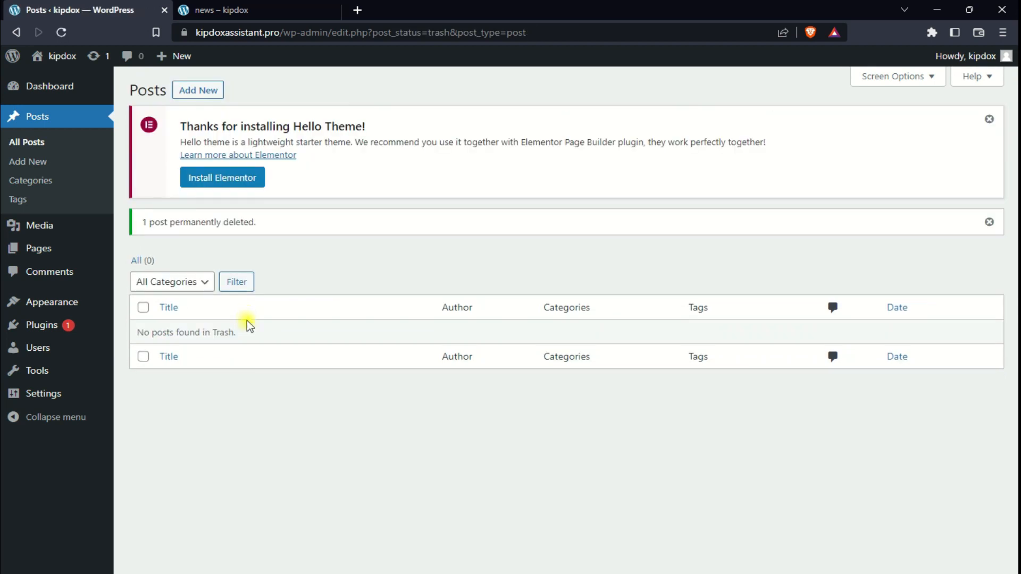
Step: Move the Privacy Policy and Sample Page pages to the trash in one bulk action
left_click(54, 252)
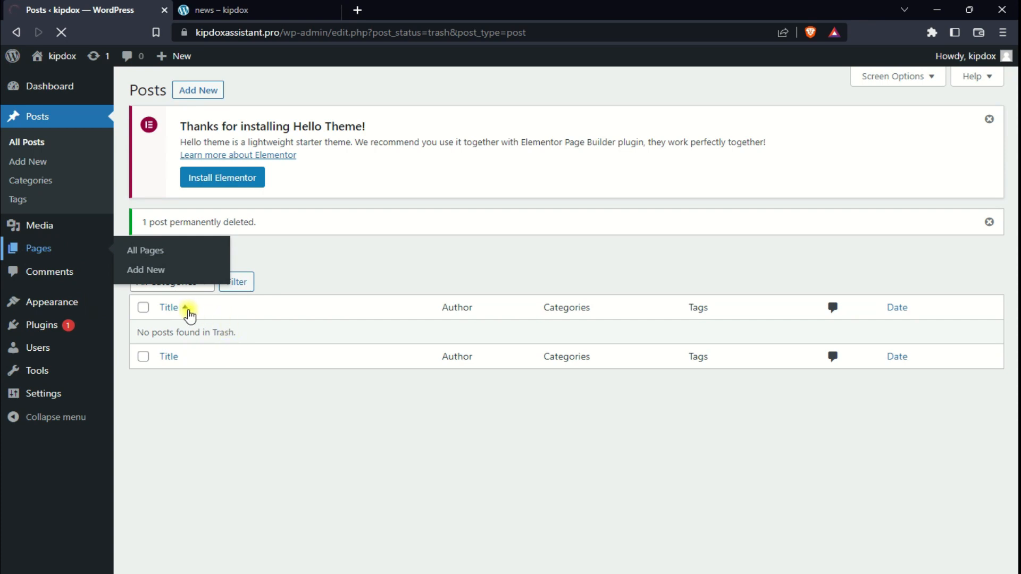
left_click(144, 273)
left_click(159, 245)
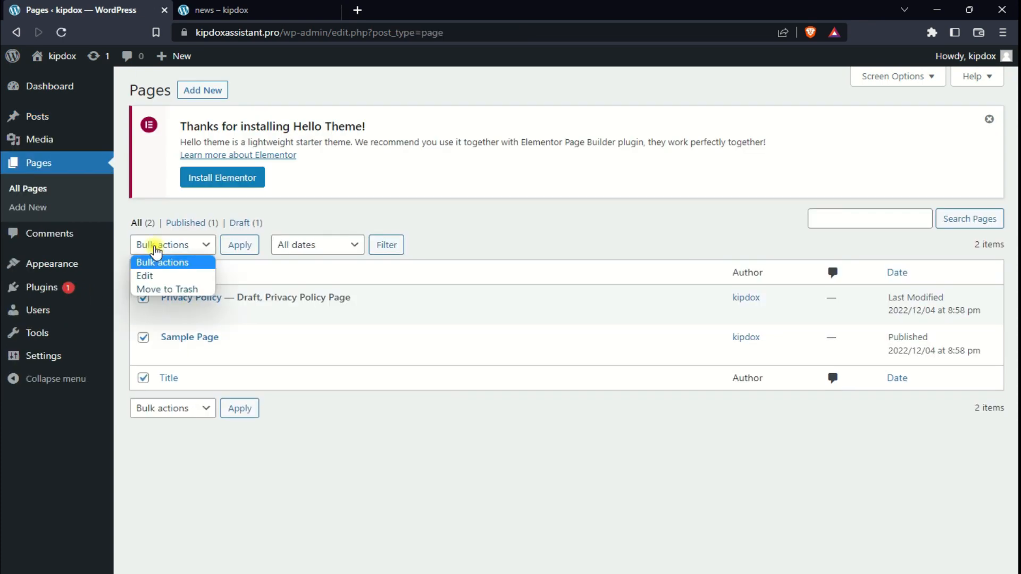
left_click(168, 288)
left_click(242, 250)
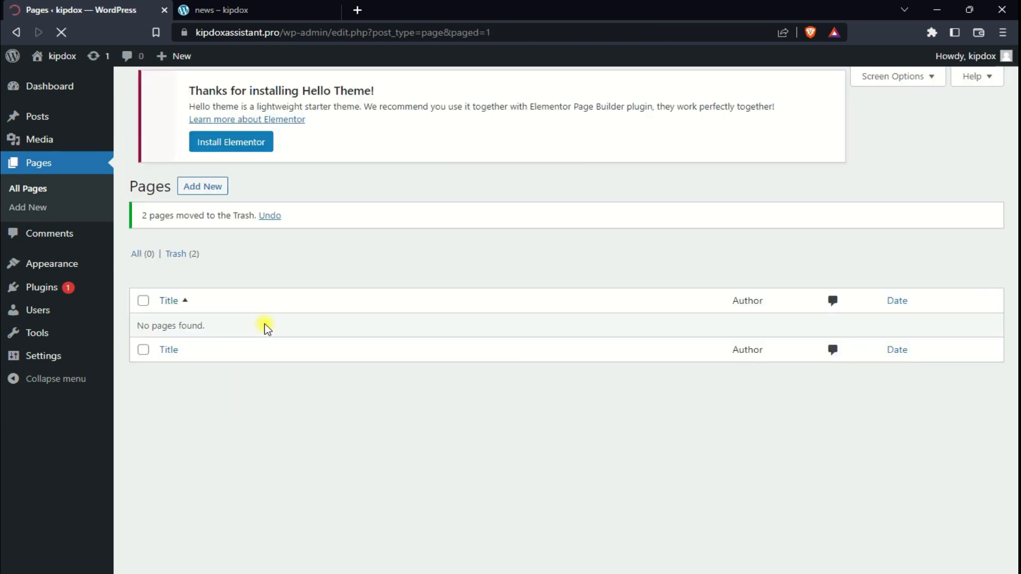
Step: Permanently delete both trashed pages, Privacy Policy and Sample Page, with a bulk action
left_click(172, 260)
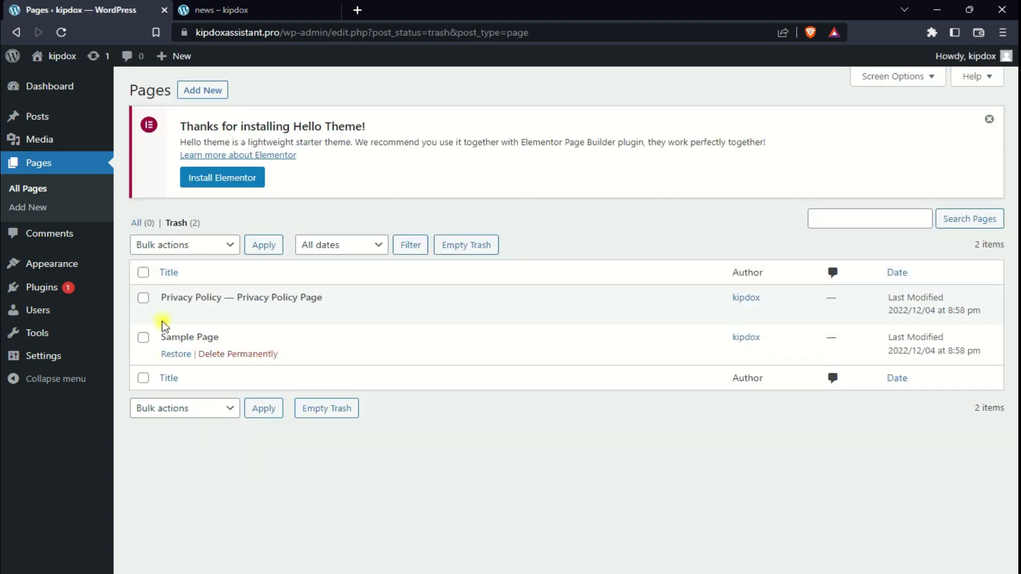
left_click(143, 272)
left_click(199, 244)
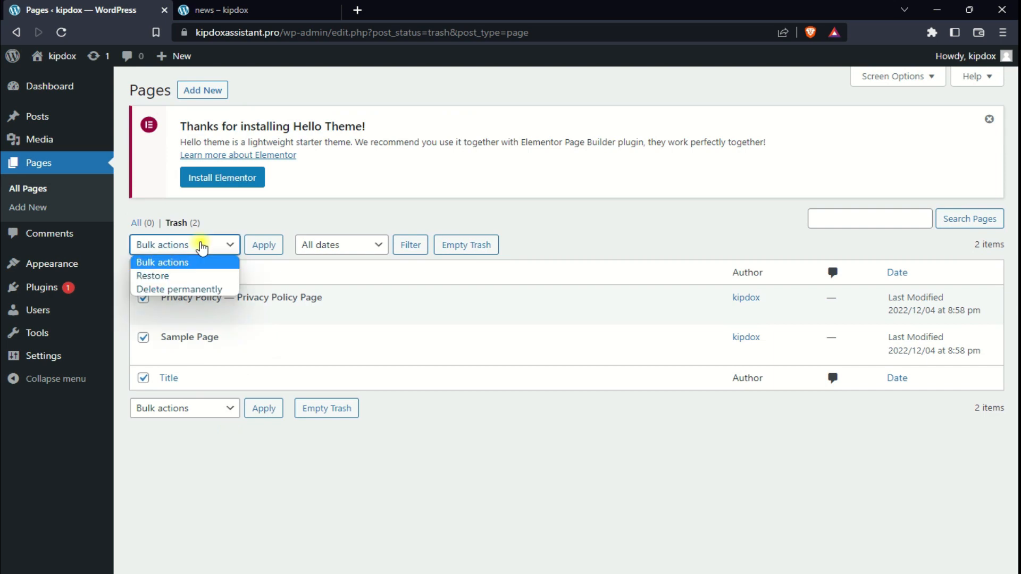
left_click(185, 290)
left_click(268, 248)
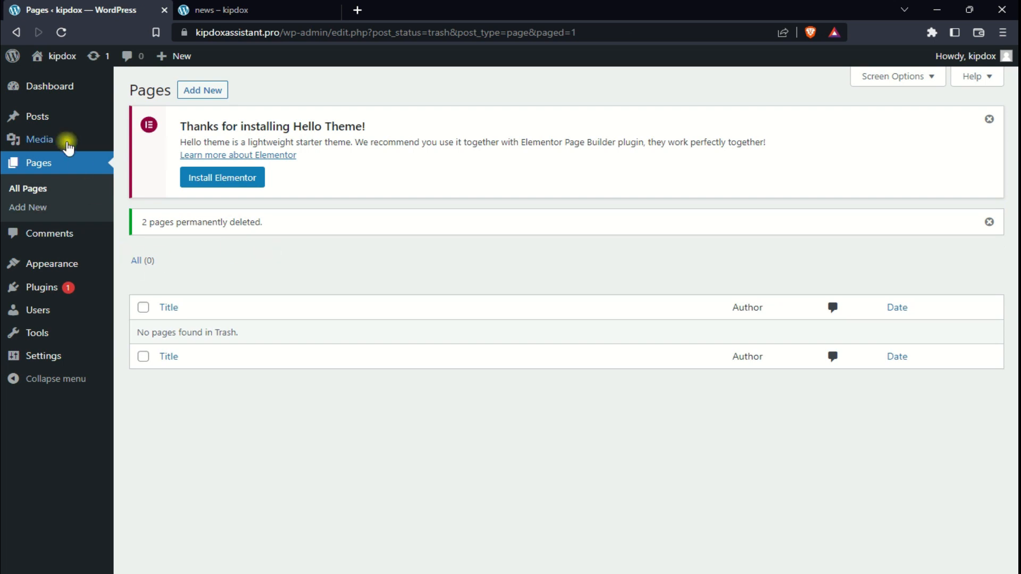
Step: Open the installed themes page and review the active Hello Elementor theme
mouse_move(51, 96)
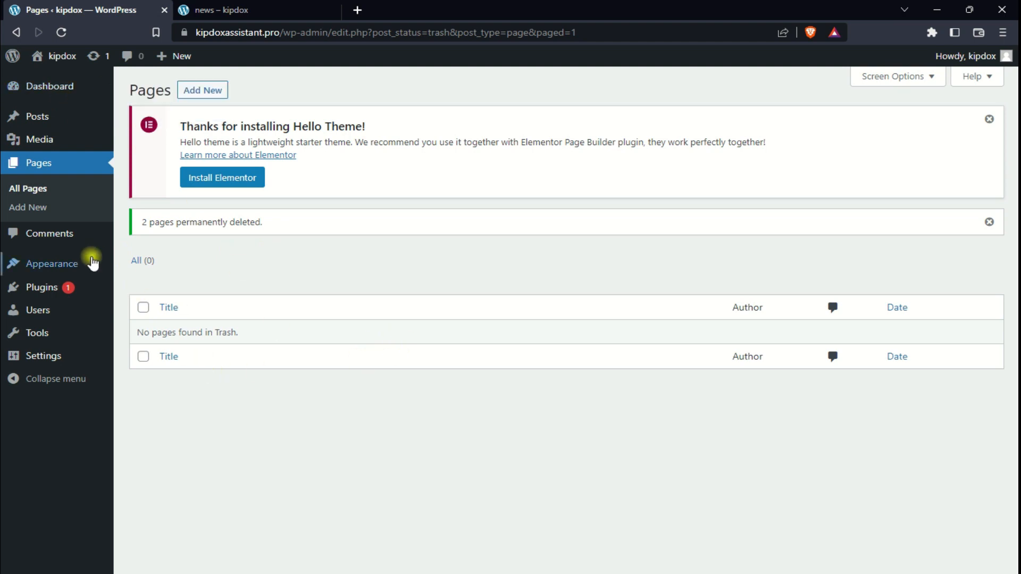
mouse_move(66, 264)
left_click(134, 266)
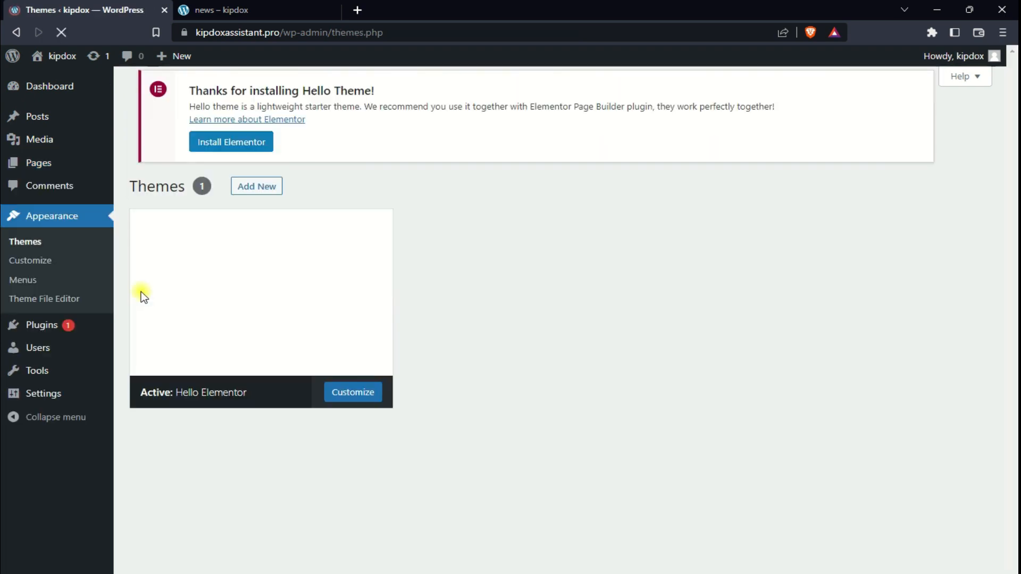
left_click(141, 291)
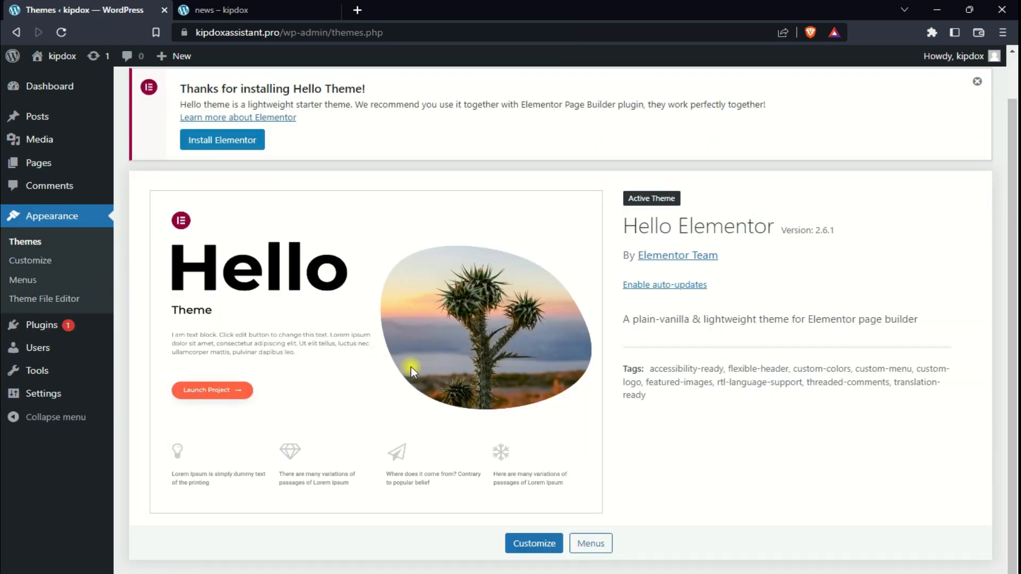